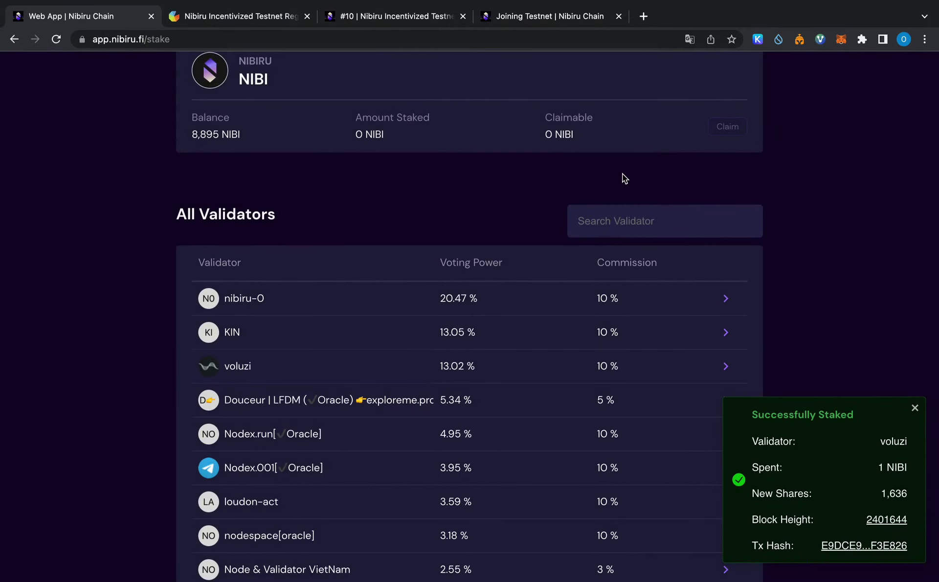
Refresh the staking page and check the NIBI balance and the amount staked
{"action": "left_click_drag", "start_coordinate": [242, 134], "coordinate": [192, 137]}
{"action": "left_click", "coordinate": [444, 161]}
{"action": "key", "text": "super+r"}
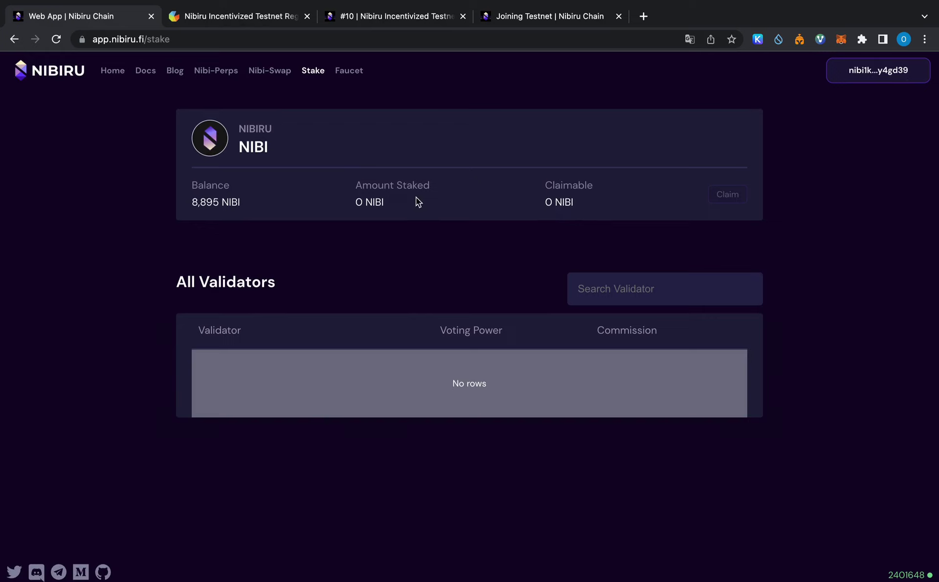
{"action": "triple_click", "coordinate": [398, 199]}
{"action": "left_click", "coordinate": [386, 200]}
Open the Nibi-Perps trading page and go to the margin entry of the order form
{"action": "left_click", "coordinate": [216, 70]}
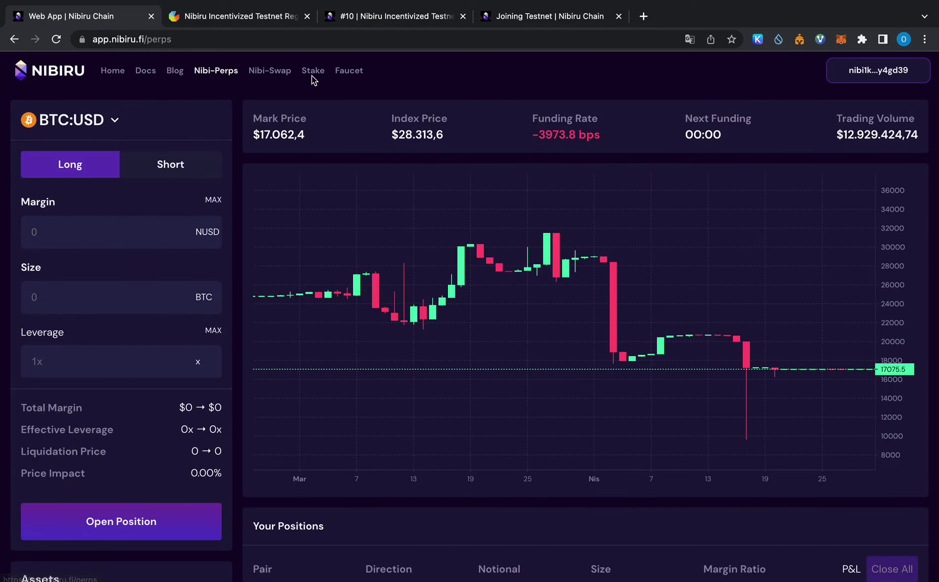
{"action": "left_click", "coordinate": [313, 70]}
{"action": "left_click", "coordinate": [233, 73]}
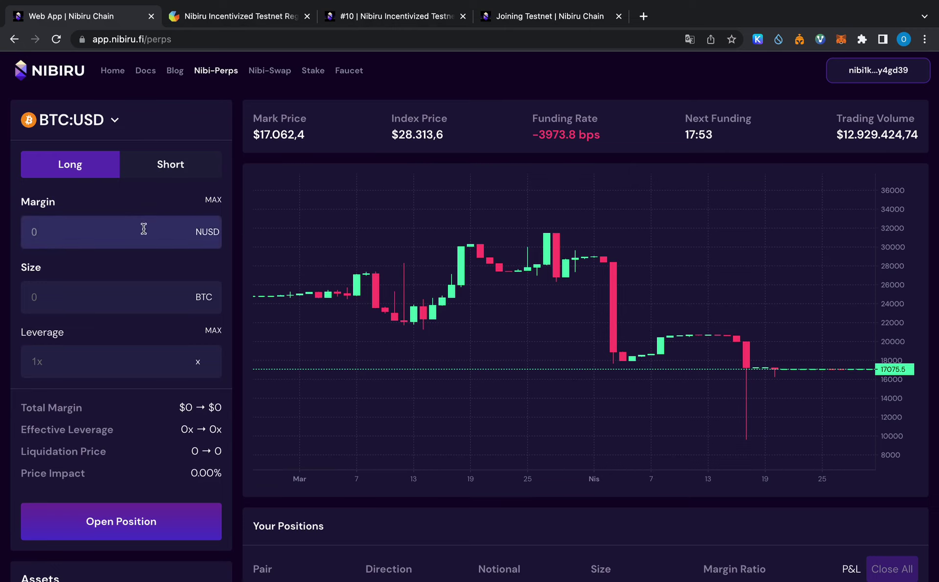
{"action": "left_click_drag", "start_coordinate": [233, 235], "coordinate": [175, 230]}
{"action": "left_click", "coordinate": [175, 230]}
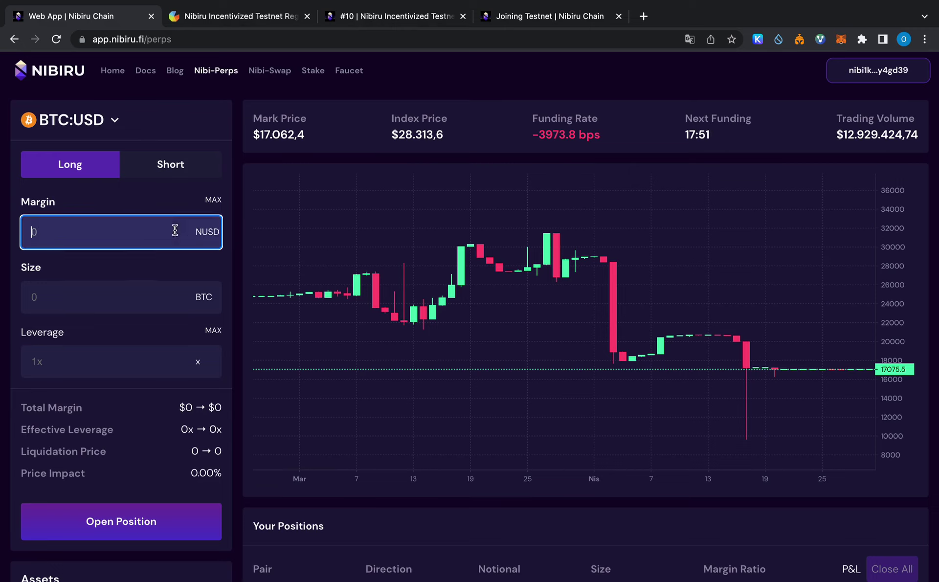
Prepare a long ETH:USD position with a margin of 100 NUSD and 5x leverage
{"action": "left_click", "coordinate": [110, 117]}
{"action": "left_click", "coordinate": [84, 181]}
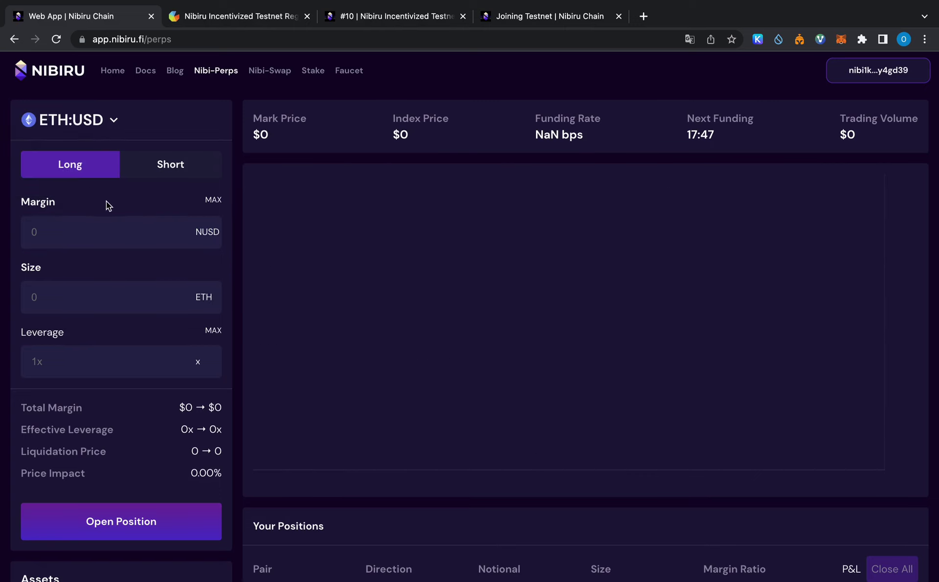
{"action": "left_click", "coordinate": [125, 230]}
{"action": "type", "text": "1"}
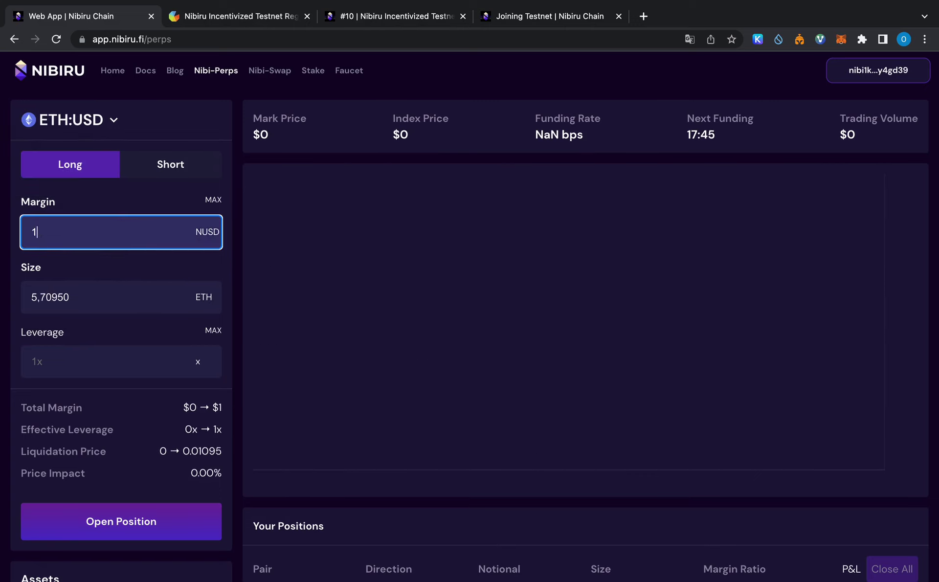
{"action": "type", "text": "00"}
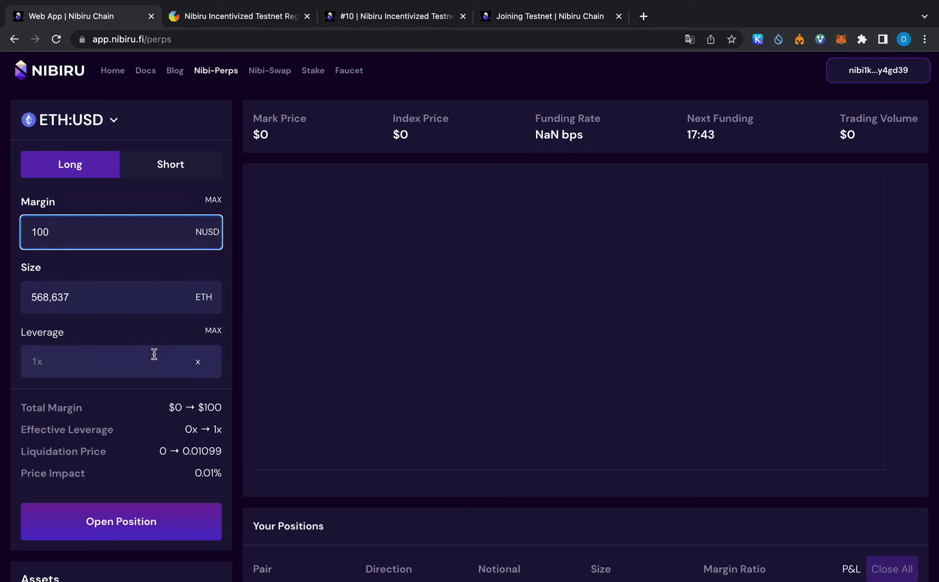
{"action": "left_click", "coordinate": [171, 362]}
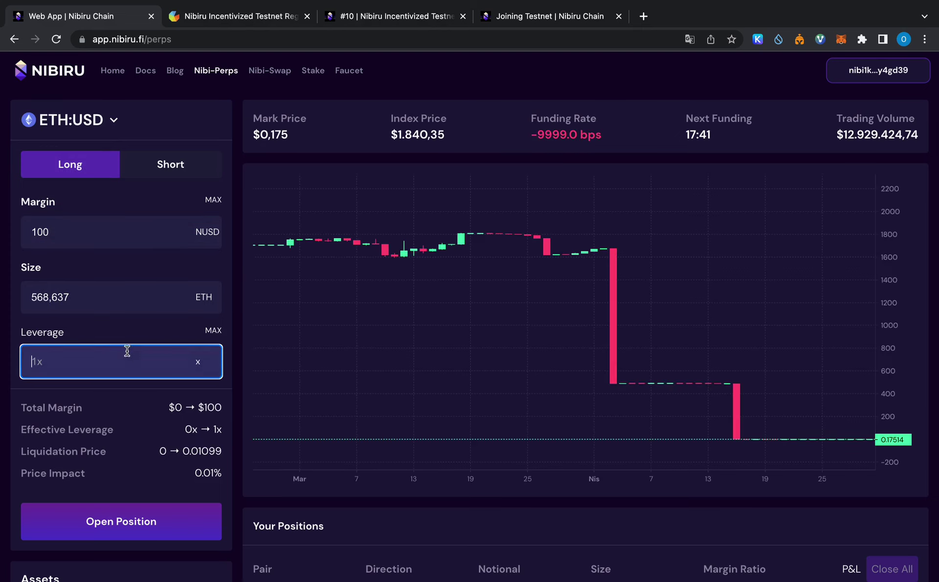
{"action": "type", "text": "5"}
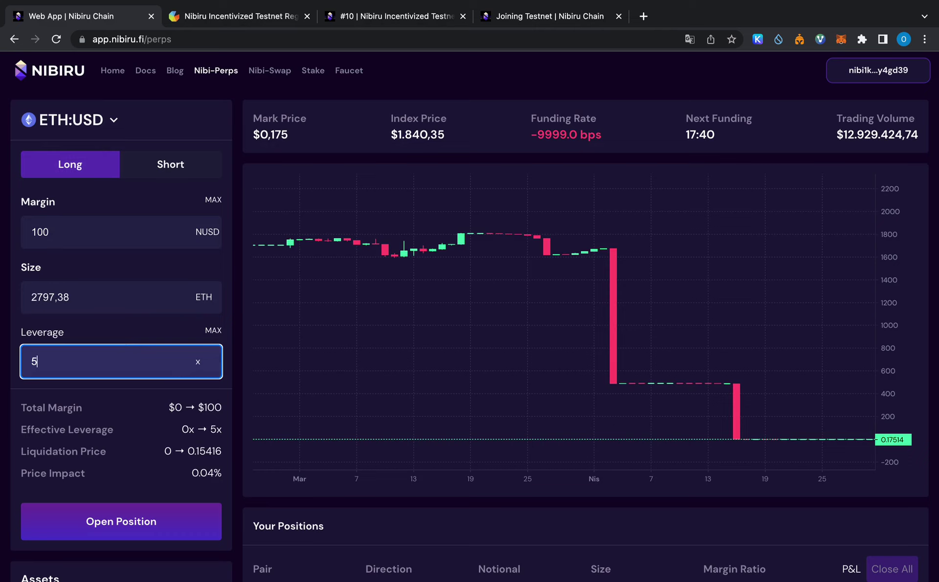
{"action": "left_click", "coordinate": [179, 382]}
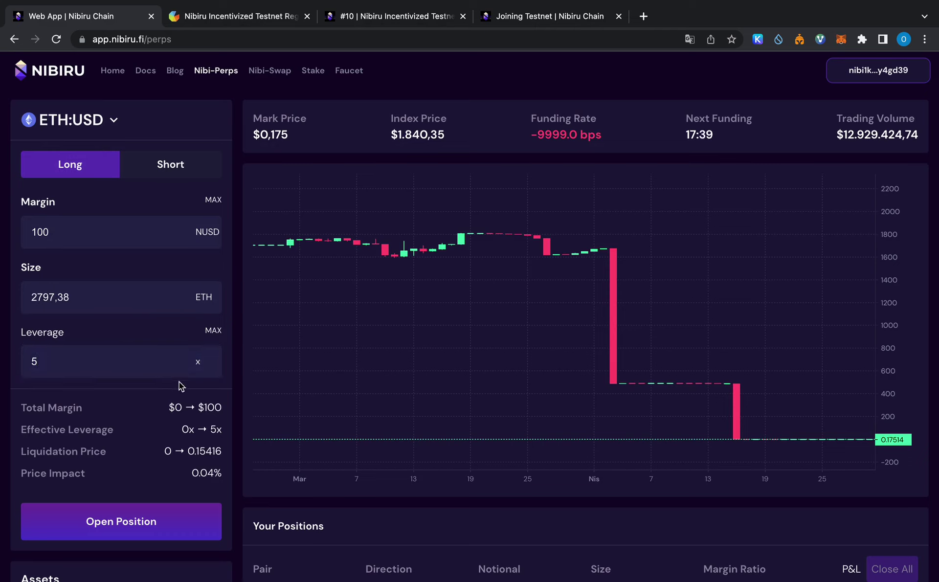
Try the maximum leverage on the ETH:USD order and re-enter the leverage as 10x
{"action": "left_click", "coordinate": [214, 330]}
{"action": "left_click", "coordinate": [97, 365]}
{"action": "key", "text": "BackSpace"}
{"action": "type", "text": "0"}
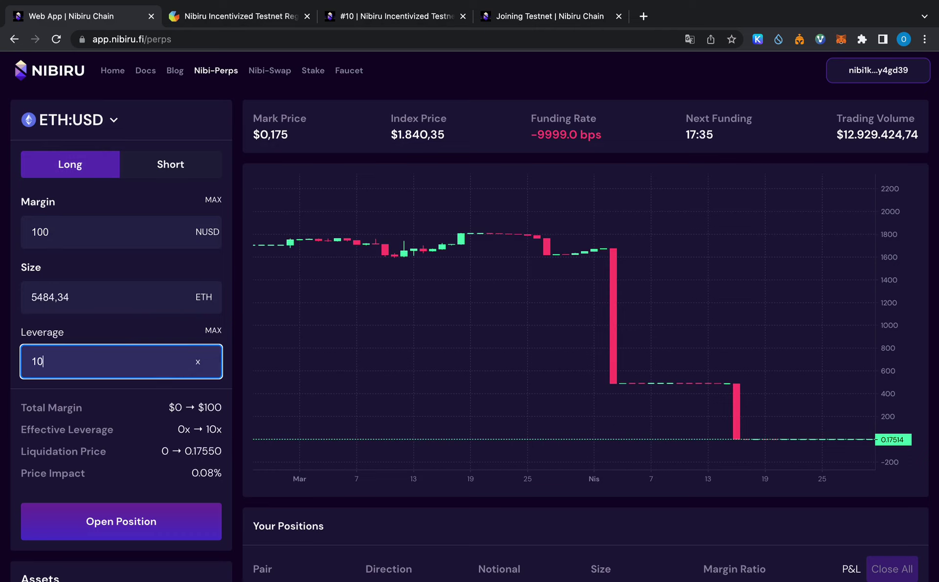
{"action": "key", "text": "BackSpace"}
{"action": "key", "text": "Tab"}
{"action": "left_click", "coordinate": [109, 352]}
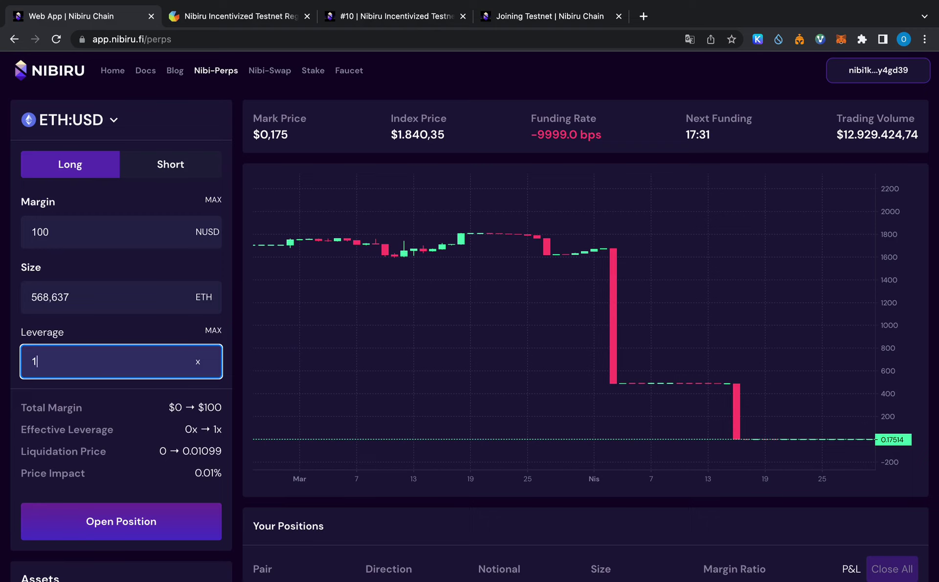
{"action": "type", "text": "0"}
Reload the trading page and prepare a long BTC:USD position with 5x leverage and a margin of 100 NUSD
{"action": "key", "text": "super+r"}
{"action": "left_click", "coordinate": [69, 367]}
{"action": "type", "text": "5"}
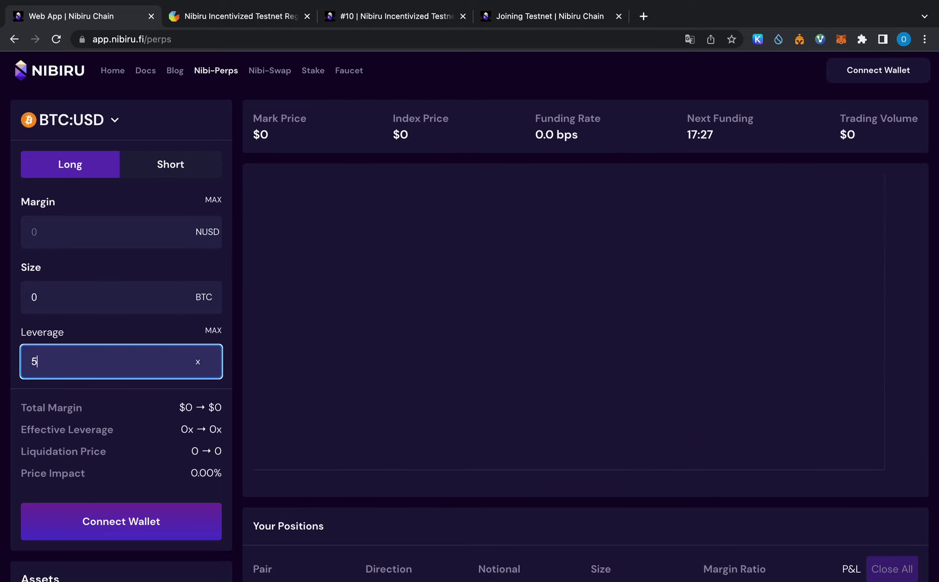
{"action": "left_click", "coordinate": [56, 240]}
{"action": "type", "text": "19"}
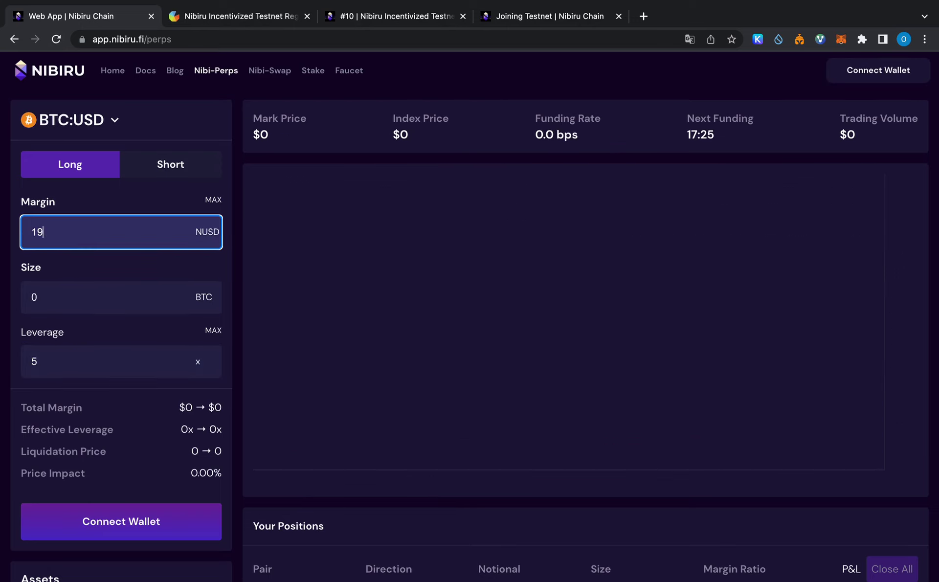
{"action": "key", "text": "BackSpace"}
{"action": "type", "text": "00"}
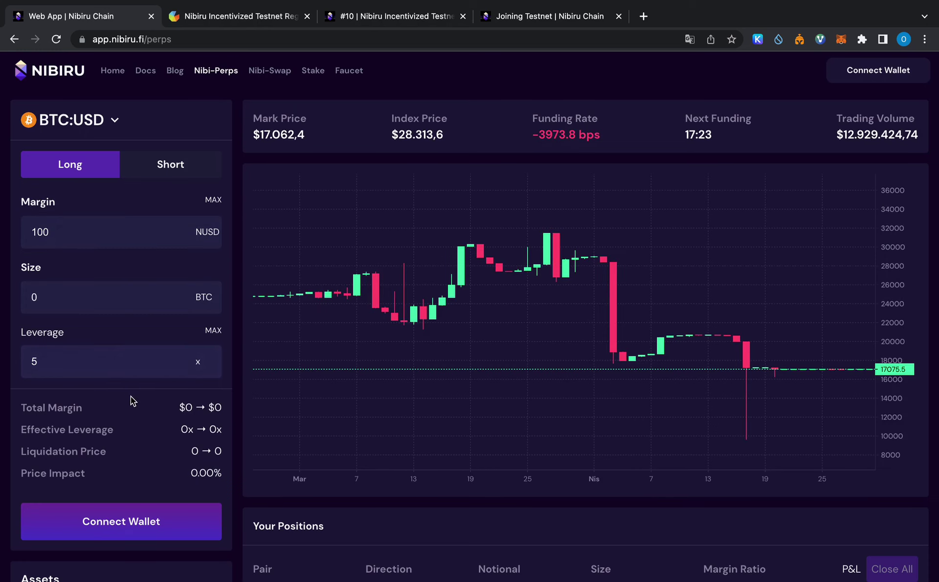
Try to open the long BTC:USD position with the 100 NUSD margin and dismiss the notification
{"action": "scroll", "coordinate": [169, 505], "scroll_direction": "down", "scroll_amount": 1}
{"action": "left_click", "coordinate": [203, 518]}
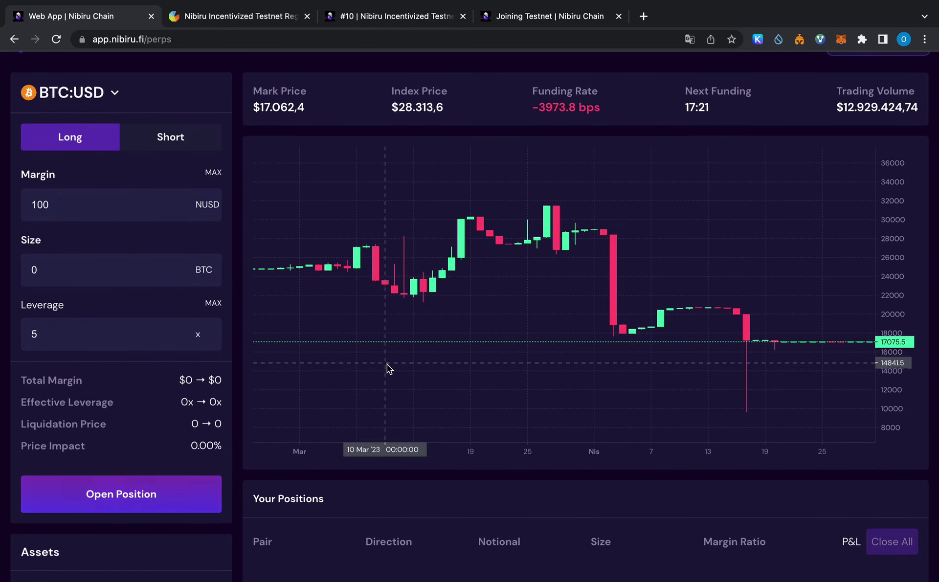
{"action": "scroll", "coordinate": [227, 398], "scroll_direction": "up", "scroll_amount": 1}
{"action": "left_click", "coordinate": [196, 521]}
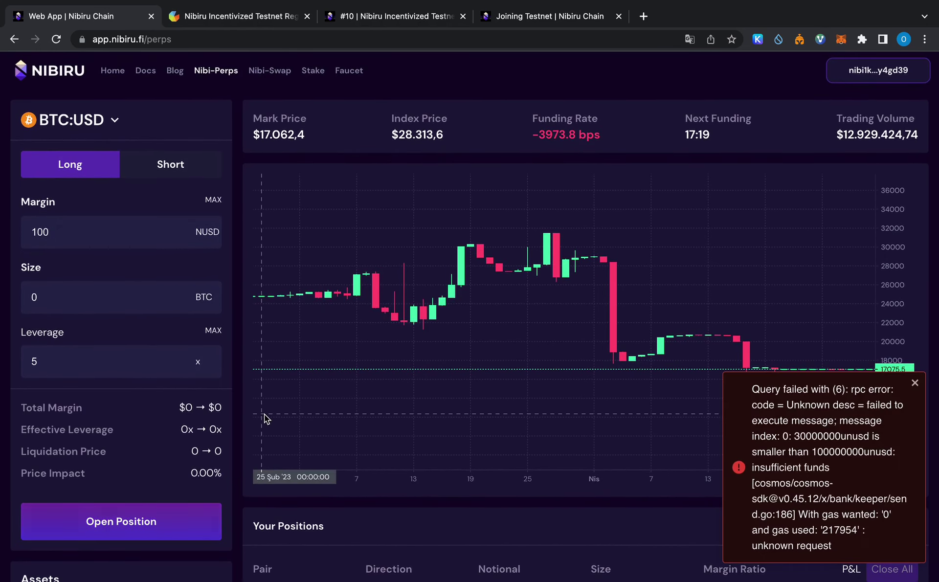
{"action": "left_click", "coordinate": [914, 383]}
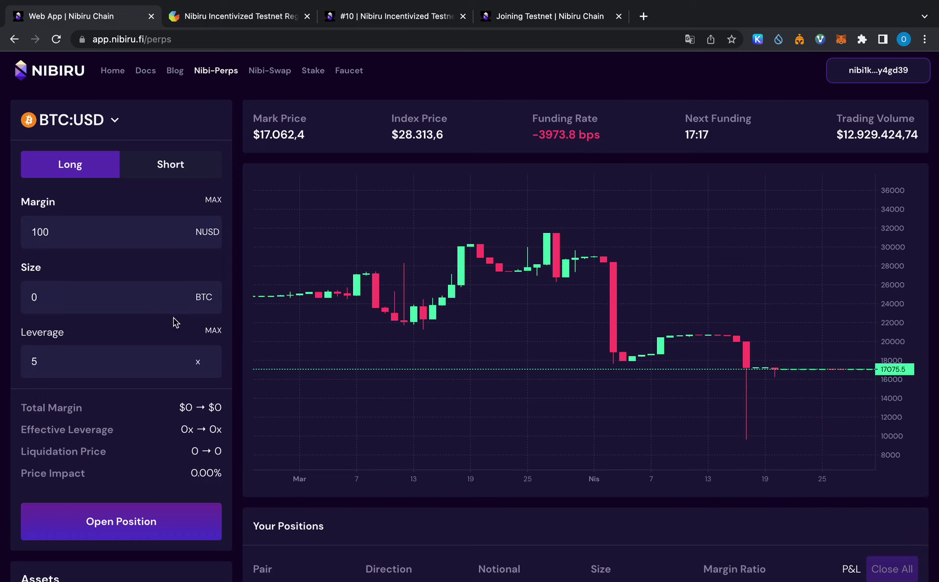
Set the margin to 30 NUSD, then open the long BTC:USD position and approve its transaction in Keplr
{"action": "scroll", "coordinate": [160, 368], "scroll_direction": "down", "scroll_amount": 3}
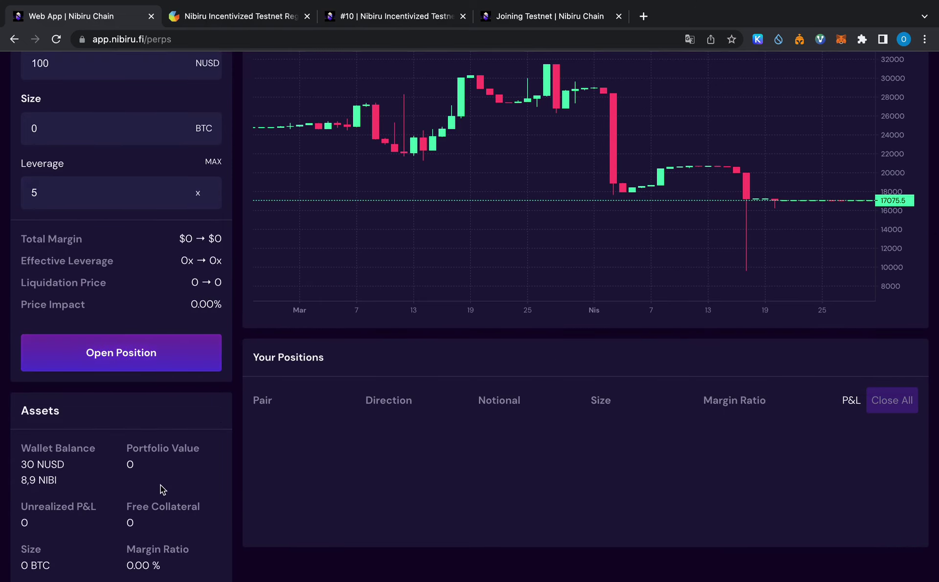
{"action": "scroll", "coordinate": [161, 485], "scroll_direction": "up", "scroll_amount": 1}
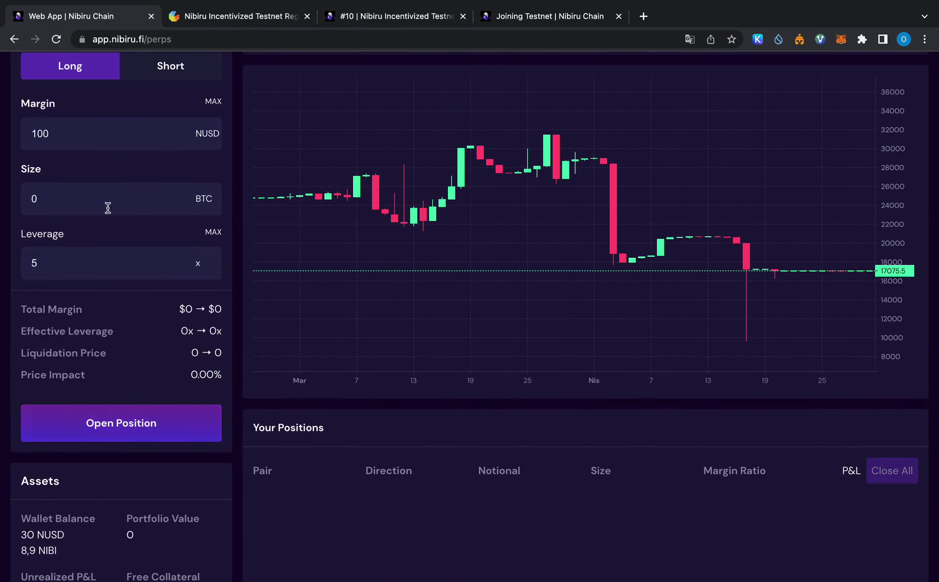
{"action": "left_click", "coordinate": [82, 125]}
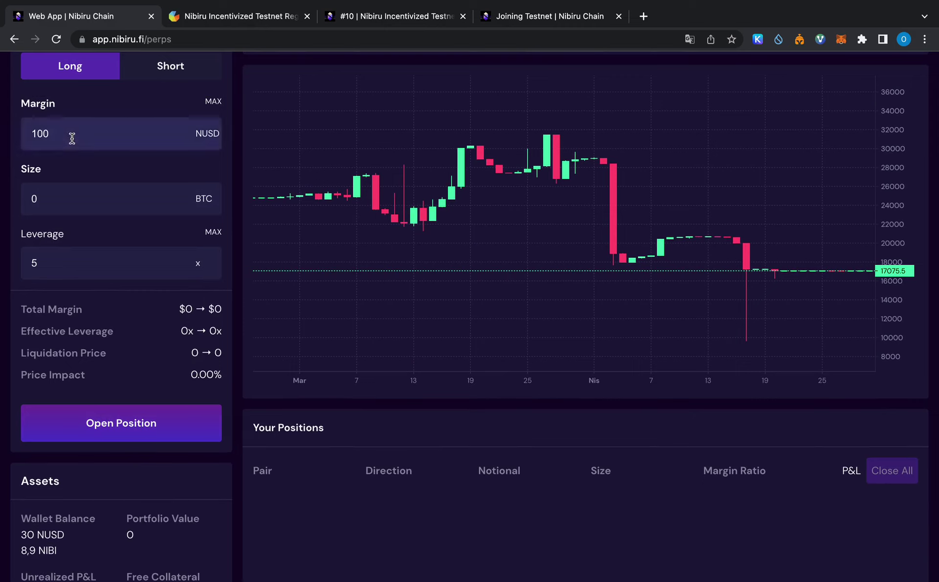
{"action": "key", "text": "BackSpace"}
{"action": "key", "text": "BackSpace"}
{"action": "key", "text": "BackSpace"}
{"action": "type", "text": "30"}
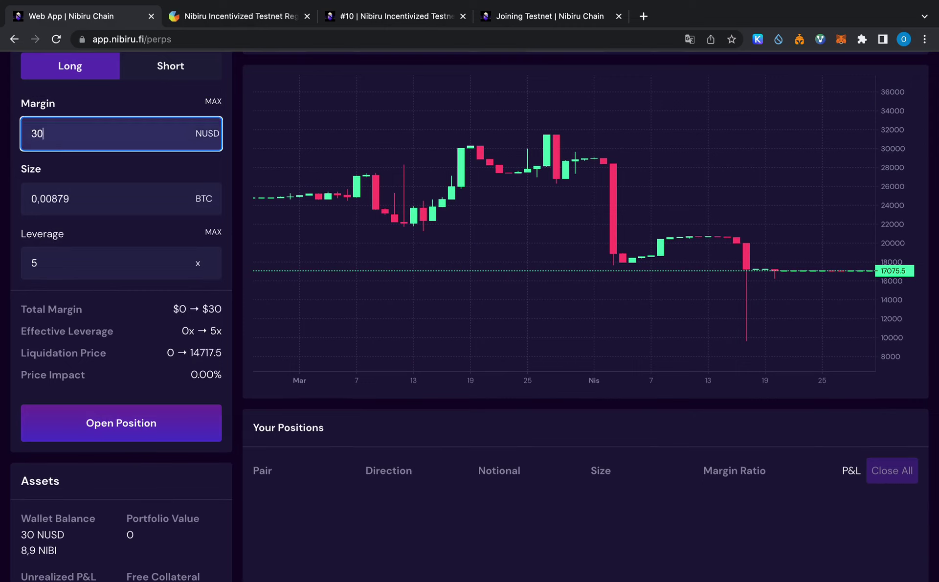
{"action": "left_click", "coordinate": [122, 423]}
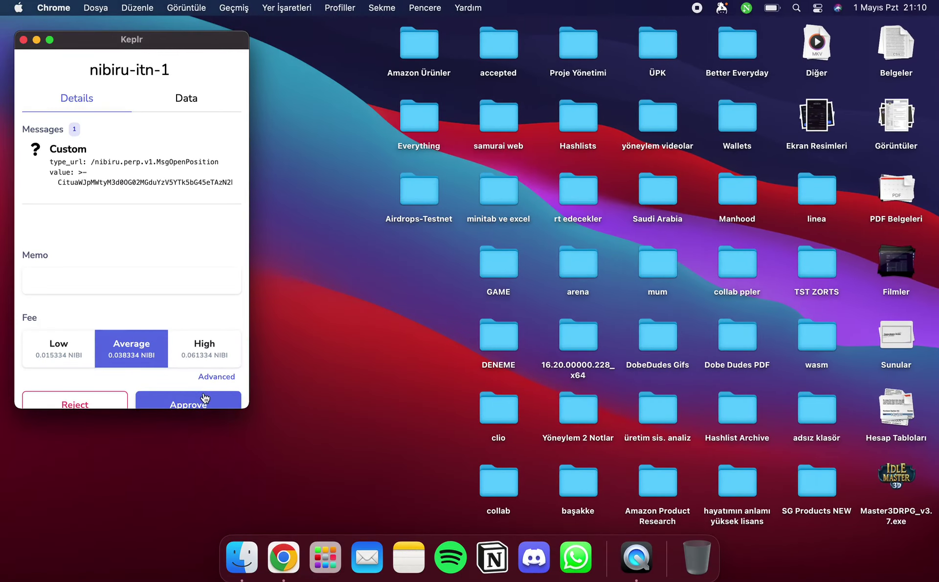
{"action": "left_click", "coordinate": [215, 401]}
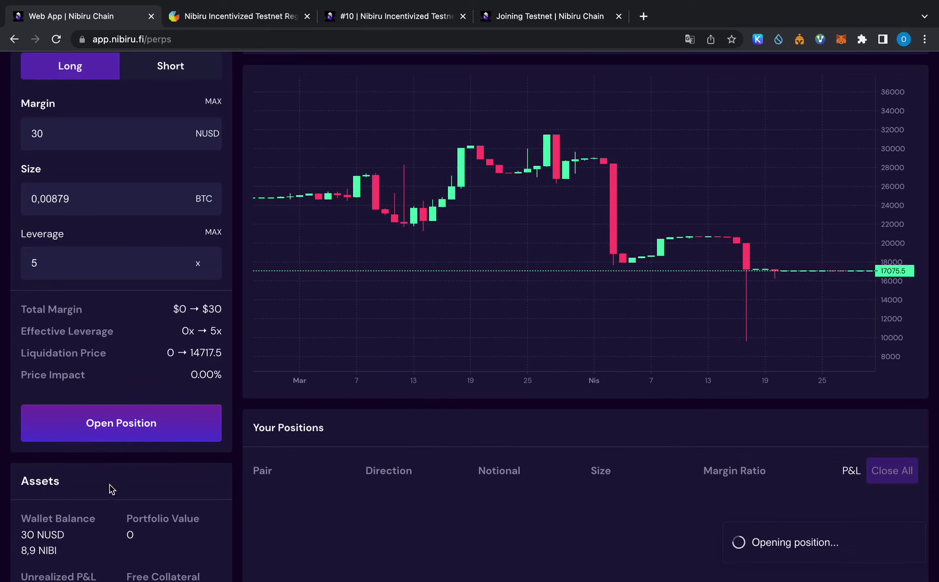
Check the wallet's NUSD balance and the list of open positions for the new BTC:USD trade
{"action": "double_click", "coordinate": [51, 535]}
{"action": "scroll", "coordinate": [69, 530], "scroll_direction": "down", "scroll_amount": 3}
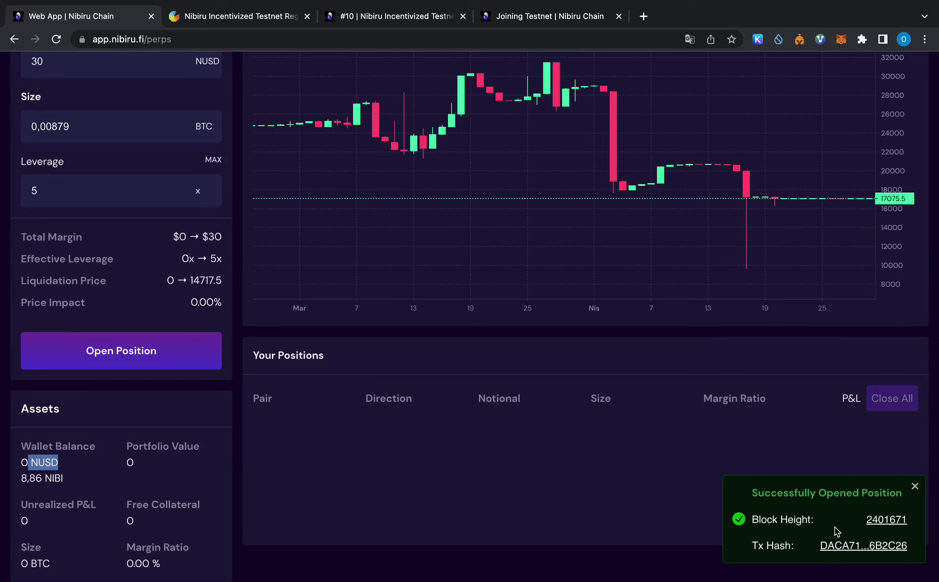
{"action": "scroll", "coordinate": [599, 493], "scroll_direction": "up", "scroll_amount": 3}
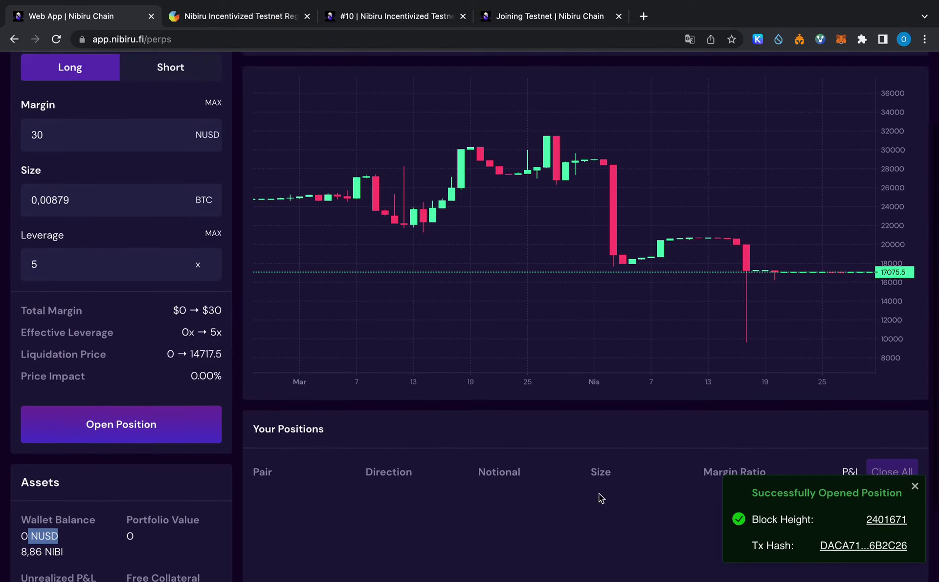
{"action": "left_click_drag", "start_coordinate": [344, 440], "coordinate": [276, 436]}
{"action": "scroll", "coordinate": [500, 388], "scroll_direction": "down", "scroll_amount": 3}
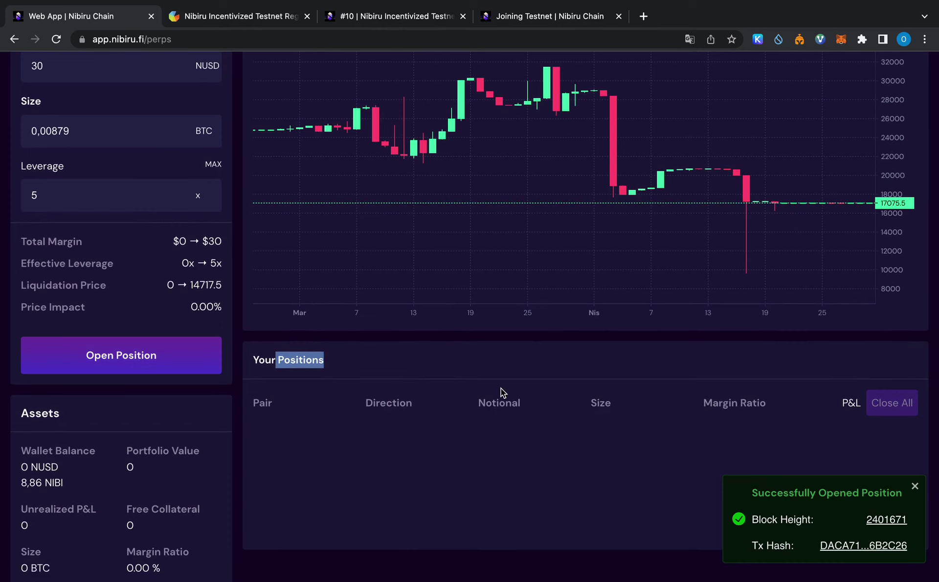
{"action": "left_click", "coordinate": [554, 445]}
Visit the Swap page and check the token balances on the Faucet page, especially USDT
{"action": "scroll", "coordinate": [378, 345], "scroll_direction": "up", "scroll_amount": 5}
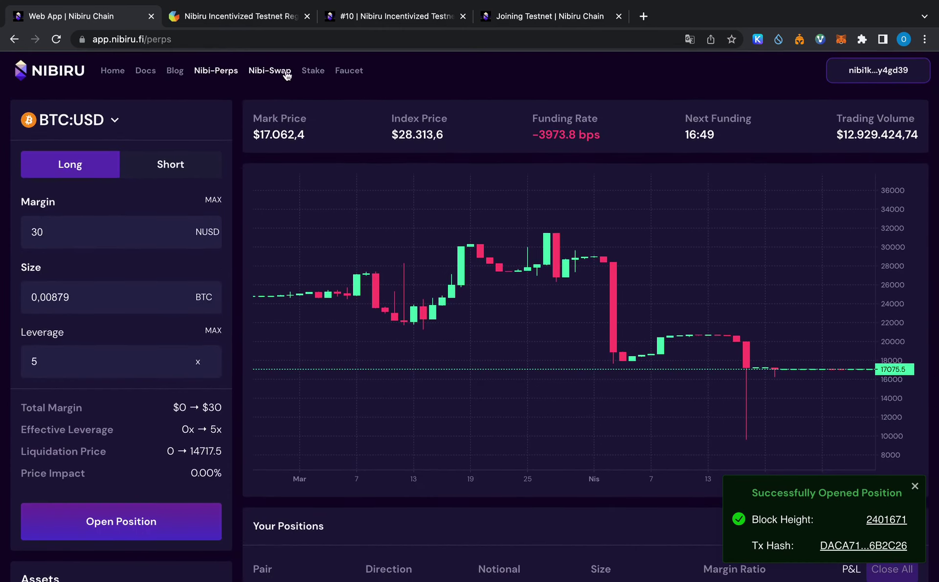
{"action": "left_click", "coordinate": [286, 91]}
{"action": "left_click", "coordinate": [283, 91]}
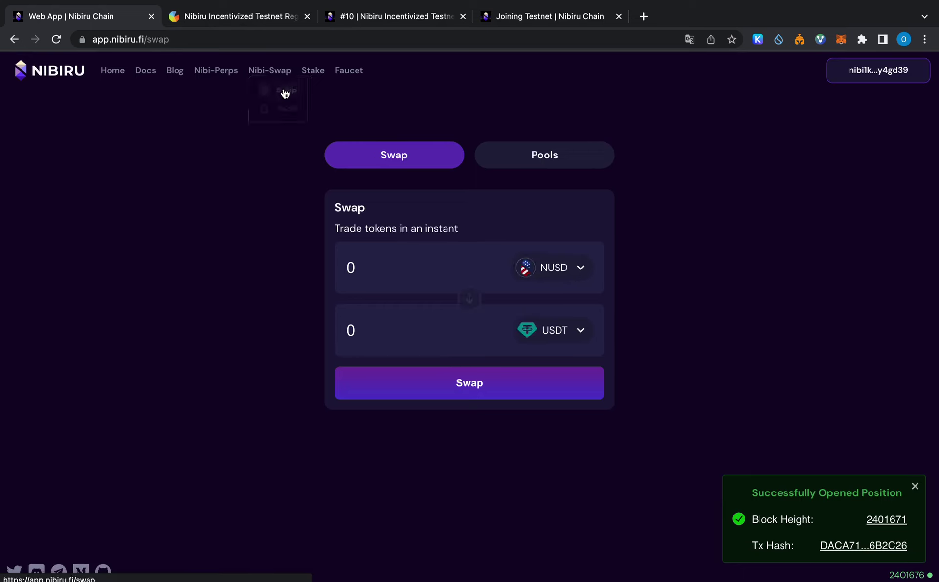
{"action": "left_click", "coordinate": [349, 71]}
{"action": "left_click_drag", "start_coordinate": [497, 262], "coordinate": [458, 263]}
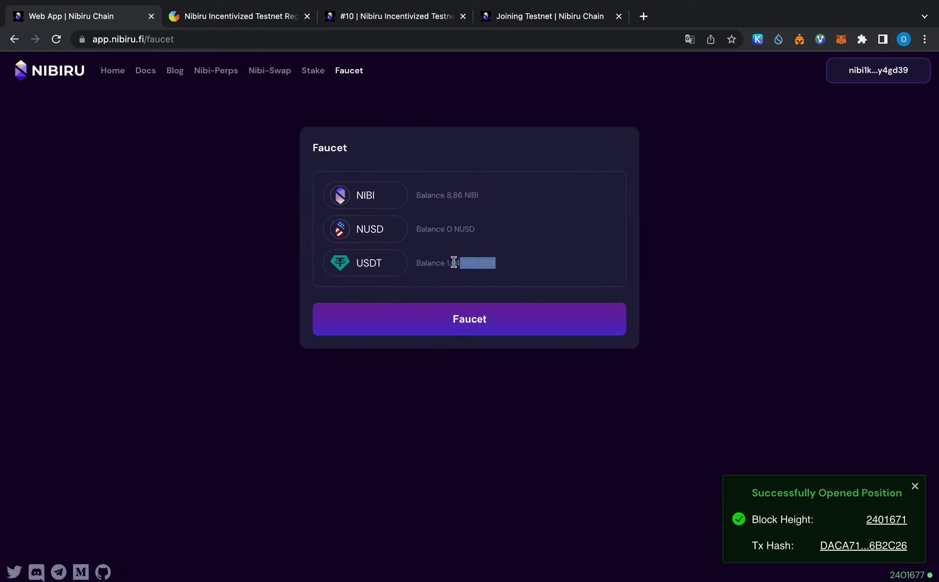
Return to the Swap page, enter an amount of 1 NUSD and reverse the pair to swap USDT into NUSD
{"action": "left_click", "coordinate": [259, 71]}
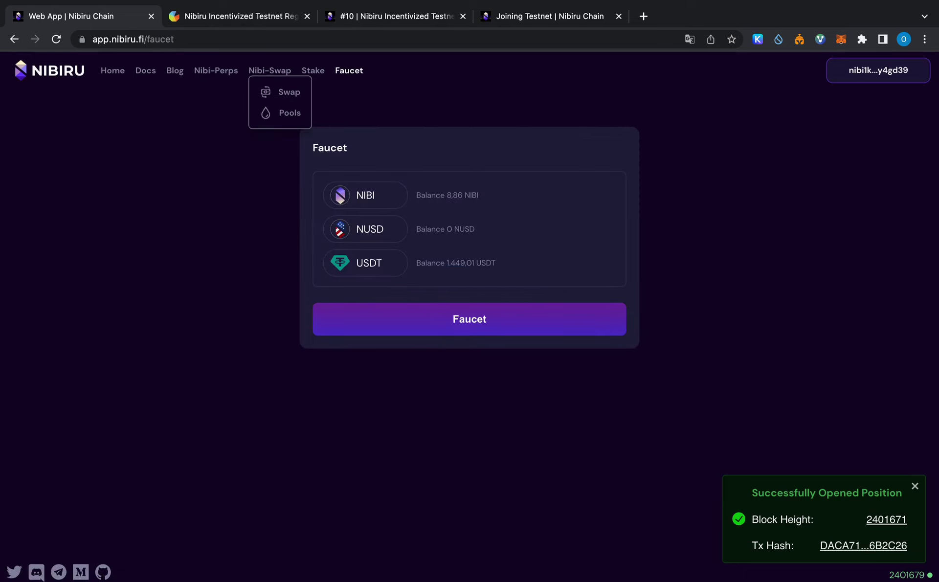
{"action": "left_click", "coordinate": [288, 92]}
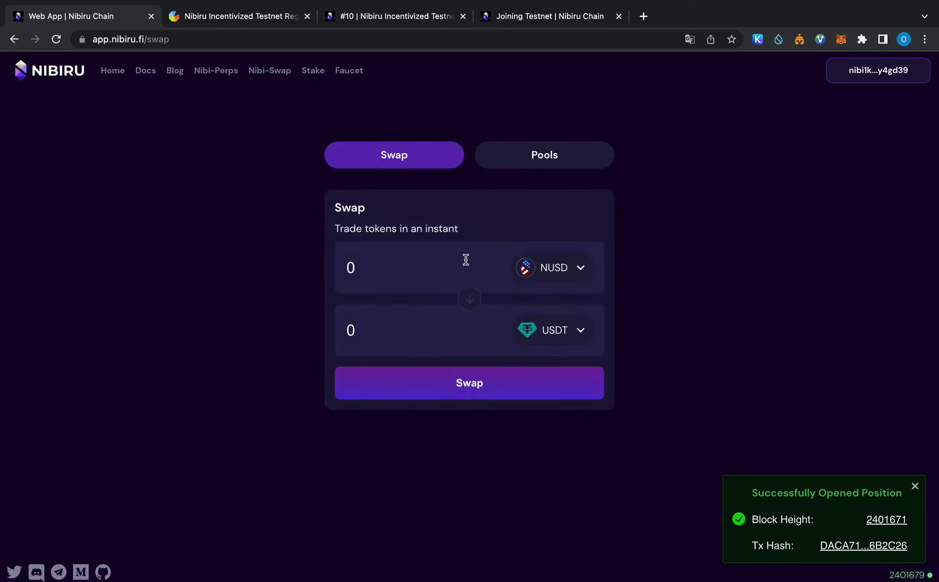
{"action": "key", "text": "BackSpace"}
{"action": "type", "text": "1"}
{"action": "left_click", "coordinate": [476, 306]}
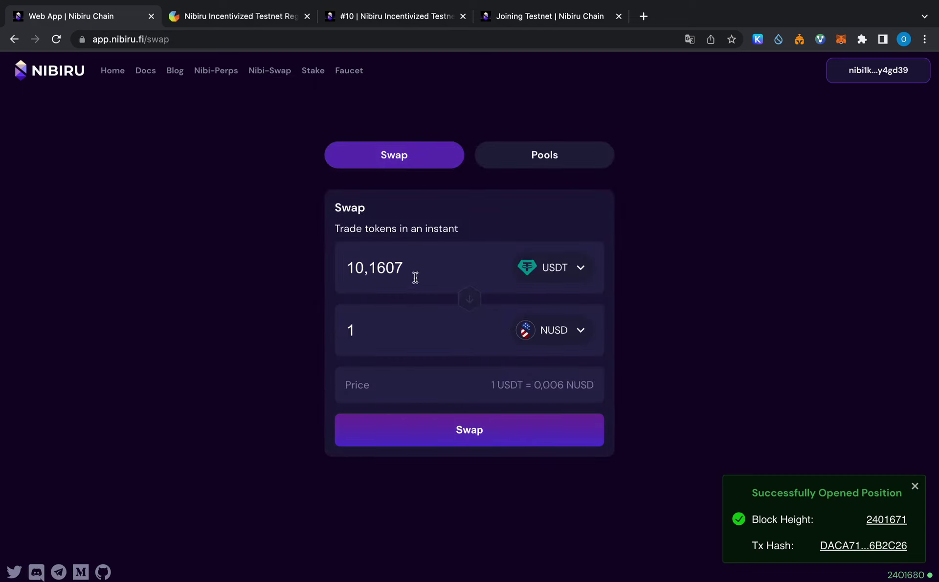
Set the amount of USDT to swap into NUSD to 1000
{"action": "left_click", "coordinate": [419, 270]}
{"action": "key", "text": "BackSpace"}
{"action": "key", "text": "BackSpace"}
{"action": "key", "text": "BackSpace"}
{"action": "key", "text": "BackSpace"}
{"action": "key", "text": "BackSpace"}
{"action": "key", "text": "BackSpace"}
{"action": "type", "text": "0000"}
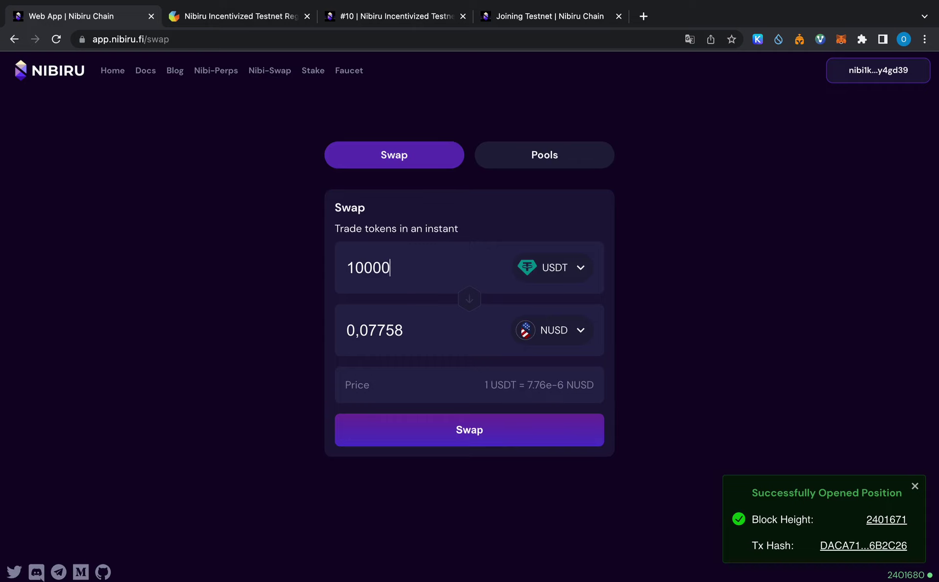
{"action": "key", "text": "BackSpace"}
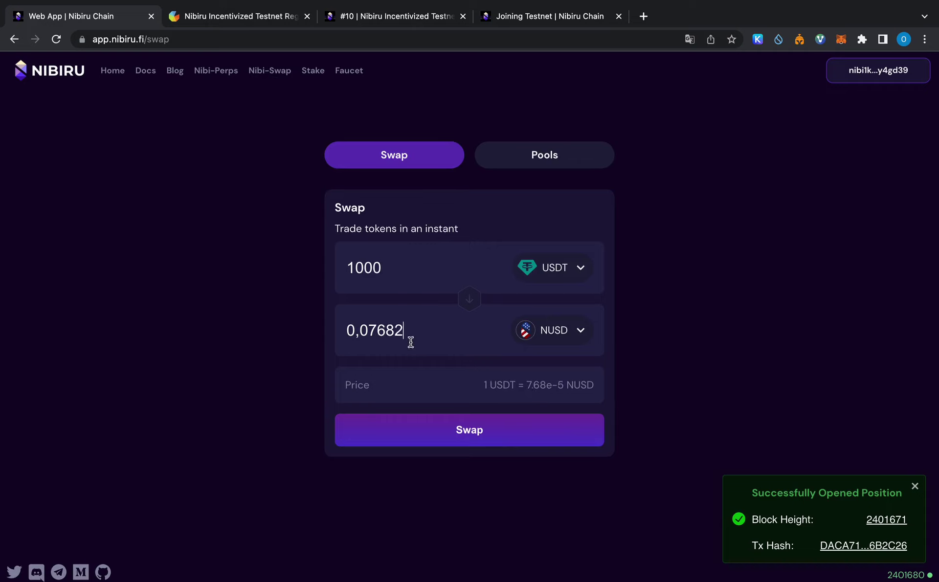
{"action": "left_click", "coordinate": [582, 342]}
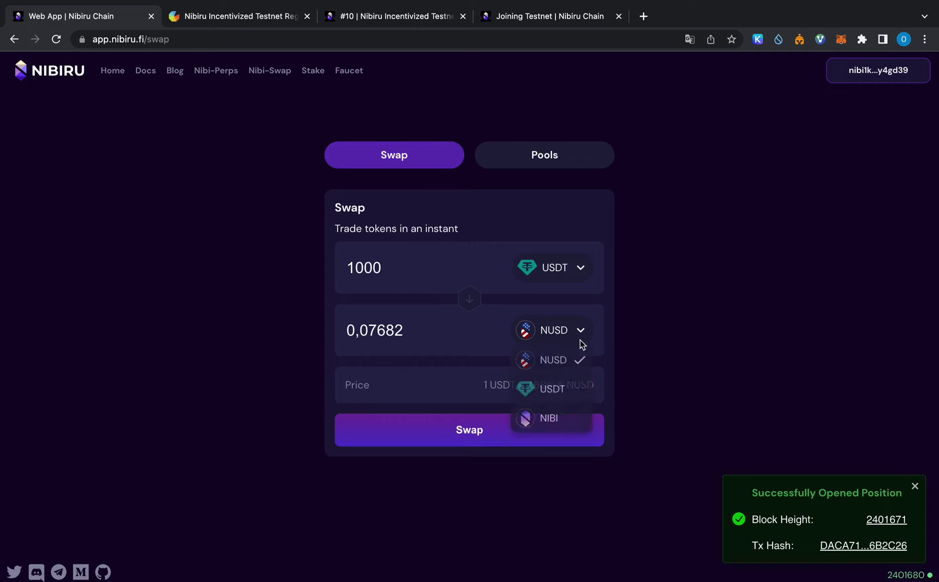
{"action": "left_click", "coordinate": [571, 390]}
{"action": "left_click", "coordinate": [571, 336]}
{"action": "left_click", "coordinate": [562, 360]}
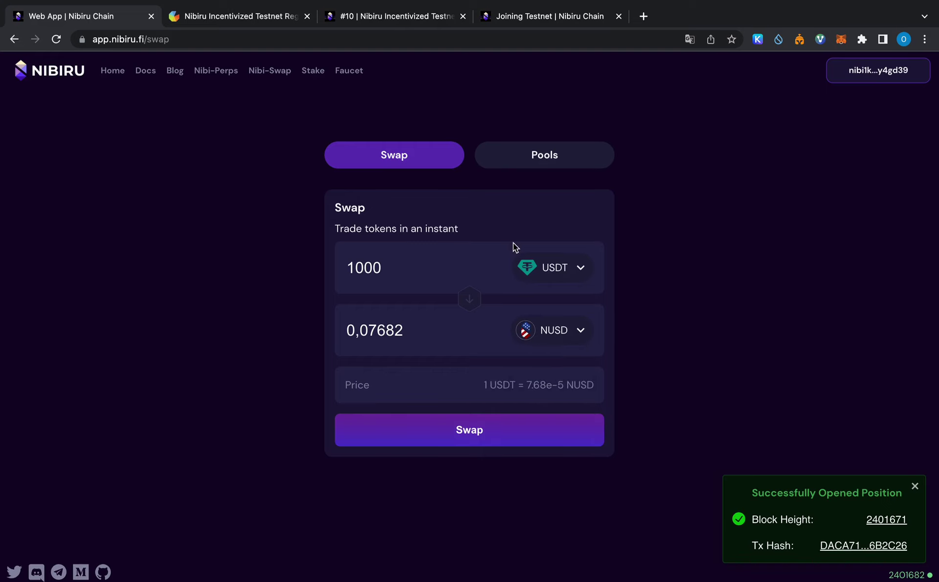
Check the token balances on the Faucet page and the assets, open positions and Long/Short choices on the Nibi-Perps page
{"action": "left_click", "coordinate": [355, 72]}
{"action": "left_click_drag", "start_coordinate": [384, 229], "coordinate": [364, 230]}
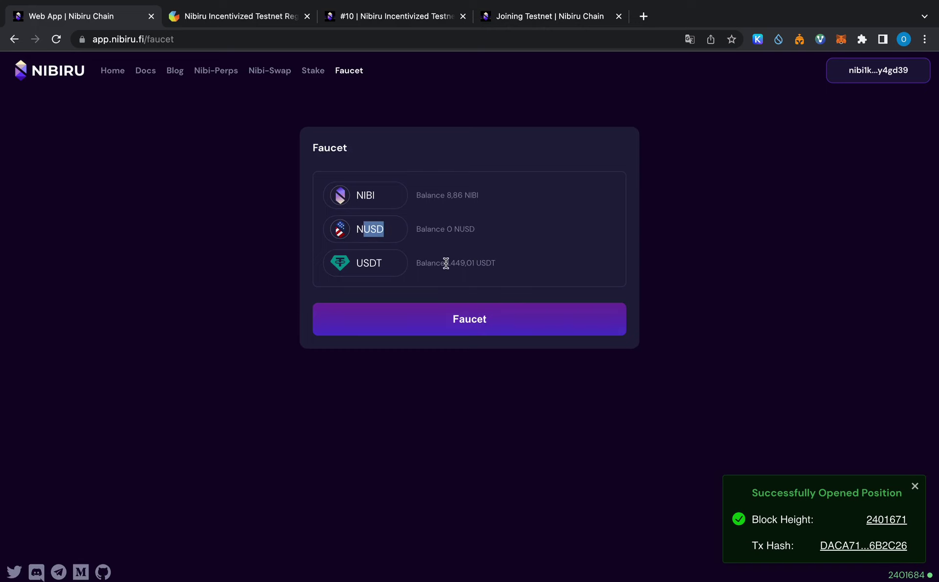
{"action": "left_click", "coordinate": [205, 68]}
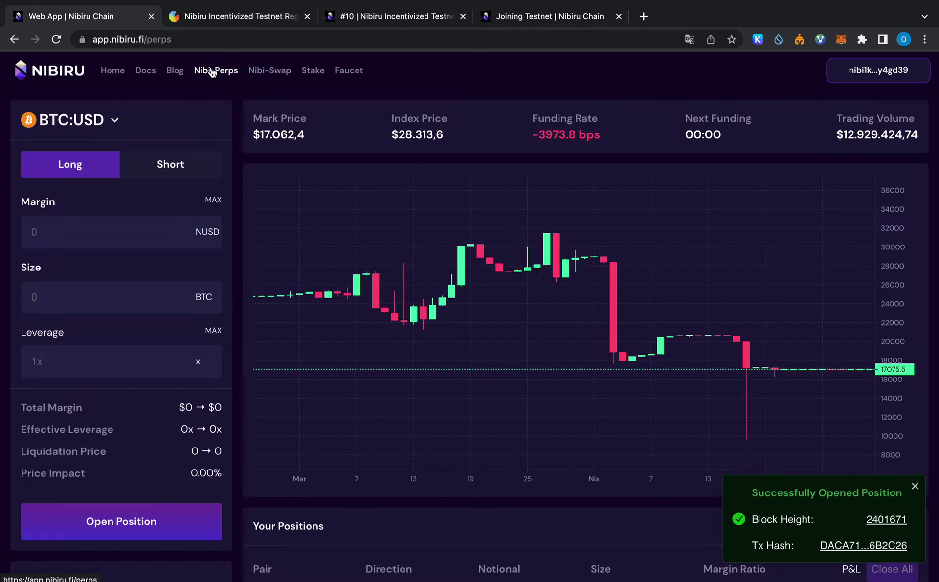
{"action": "scroll", "coordinate": [175, 386], "scroll_direction": "down", "scroll_amount": 2}
{"action": "scroll", "coordinate": [174, 384], "scroll_direction": "down", "scroll_amount": 2}
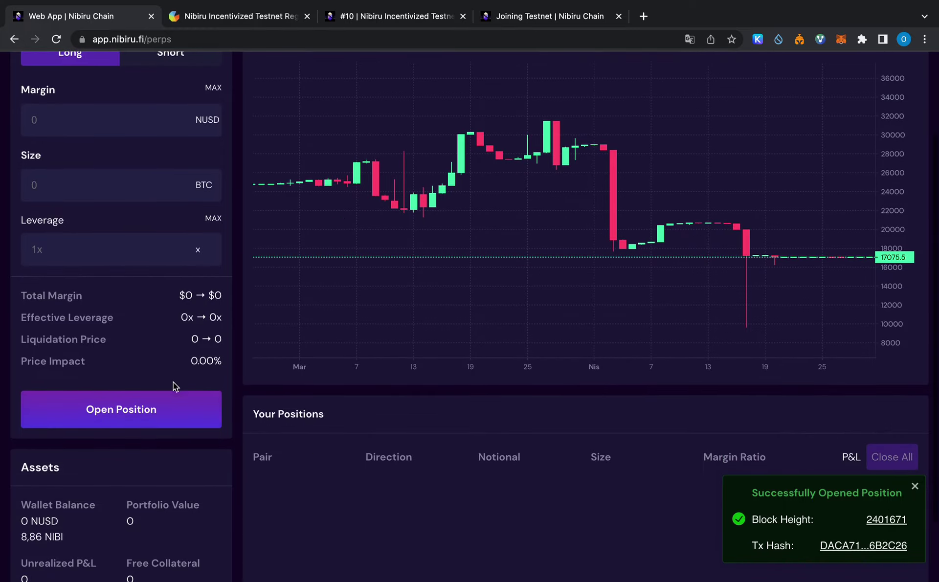
{"action": "scroll", "coordinate": [377, 442], "scroll_direction": "down", "scroll_amount": 3}
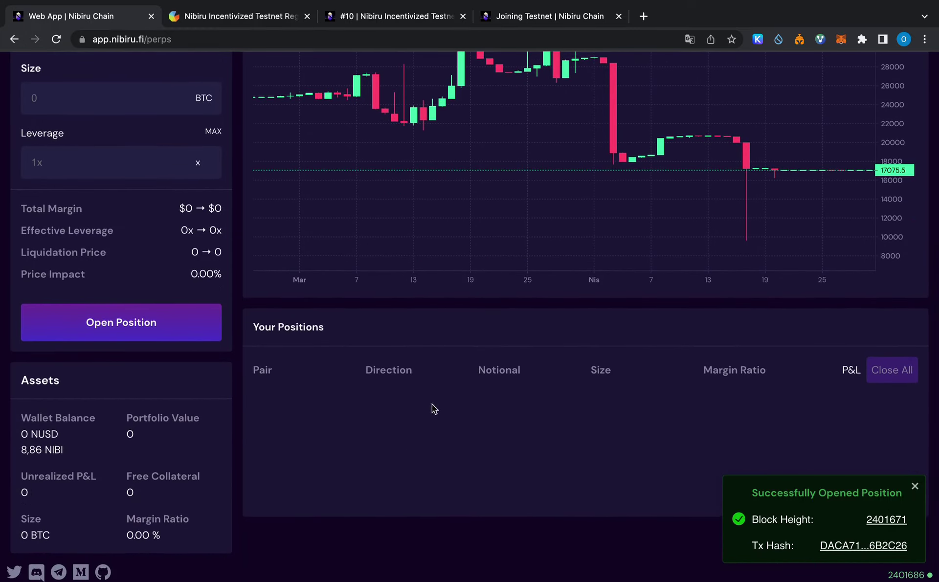
{"action": "scroll", "coordinate": [348, 290], "scroll_direction": "up", "scroll_amount": 5}
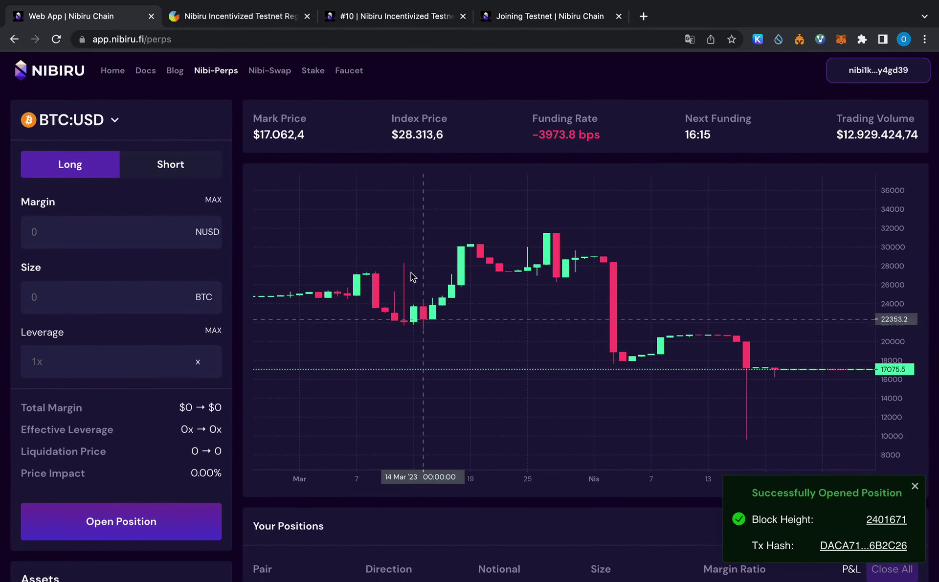
{"action": "left_click", "coordinate": [187, 157]}
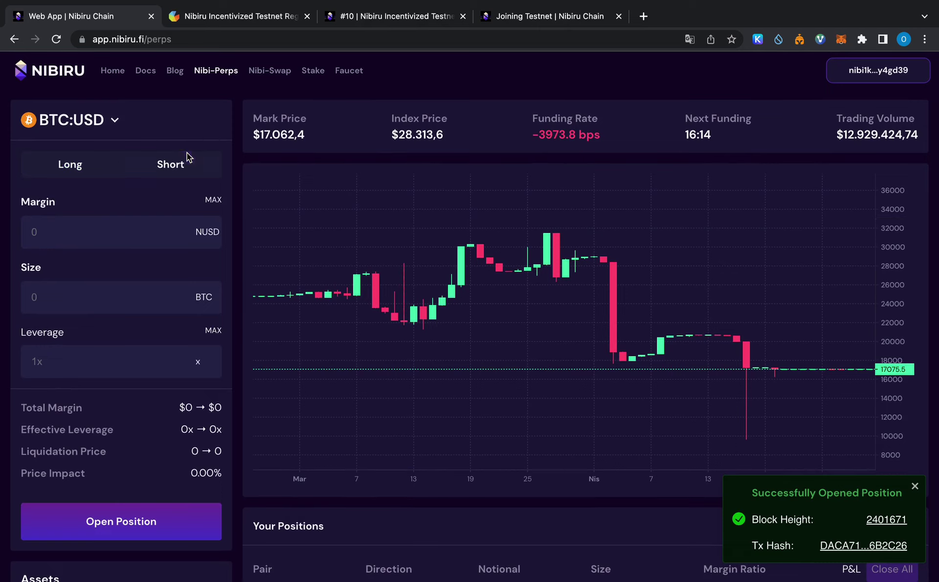
{"action": "left_click", "coordinate": [94, 163]}
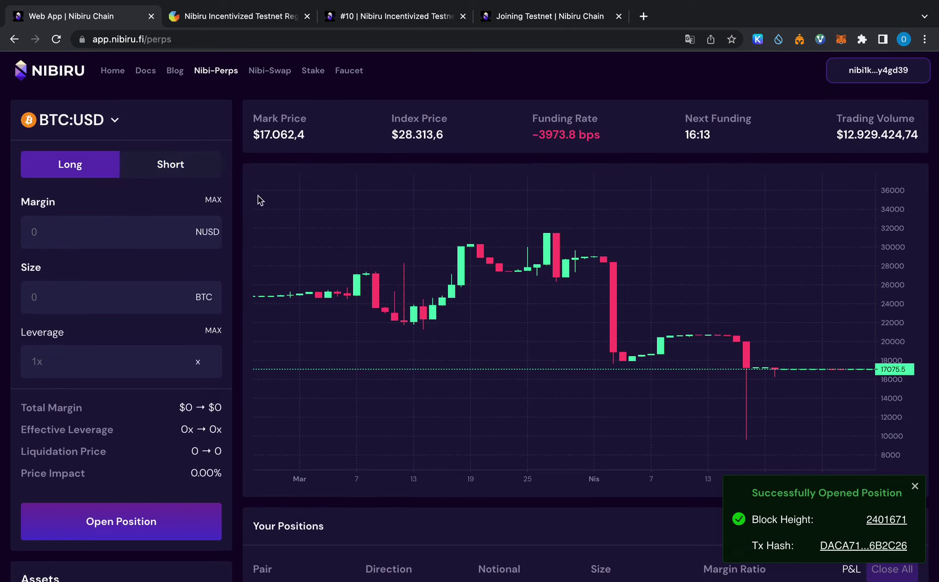
Return to the Faucet page and review the NUSD and USDT balances
{"action": "left_click", "coordinate": [339, 74]}
{"action": "left_click_drag", "start_coordinate": [483, 234], "coordinate": [395, 234]}
{"action": "left_click", "coordinate": [522, 285]}
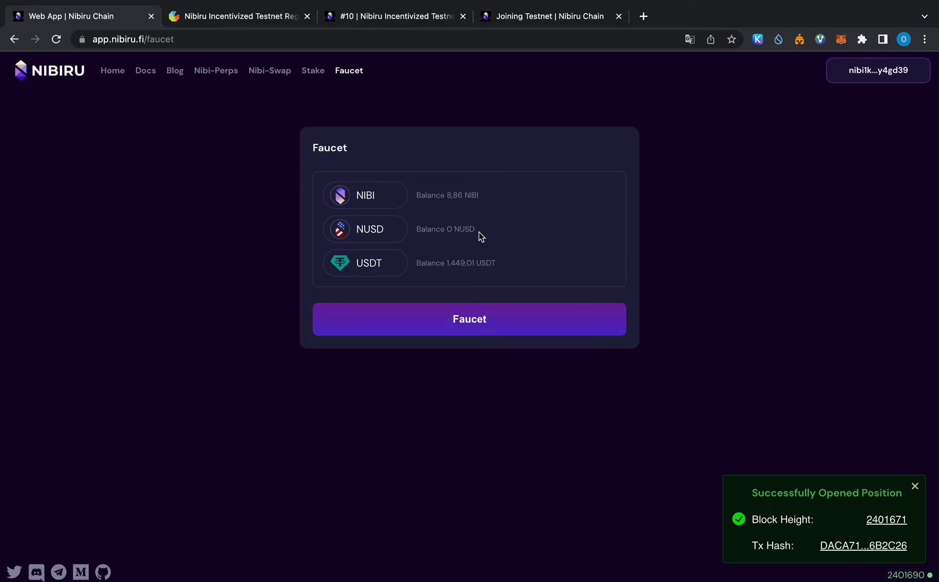
{"action": "left_click_drag", "start_coordinate": [380, 260], "coordinate": [358, 269]}
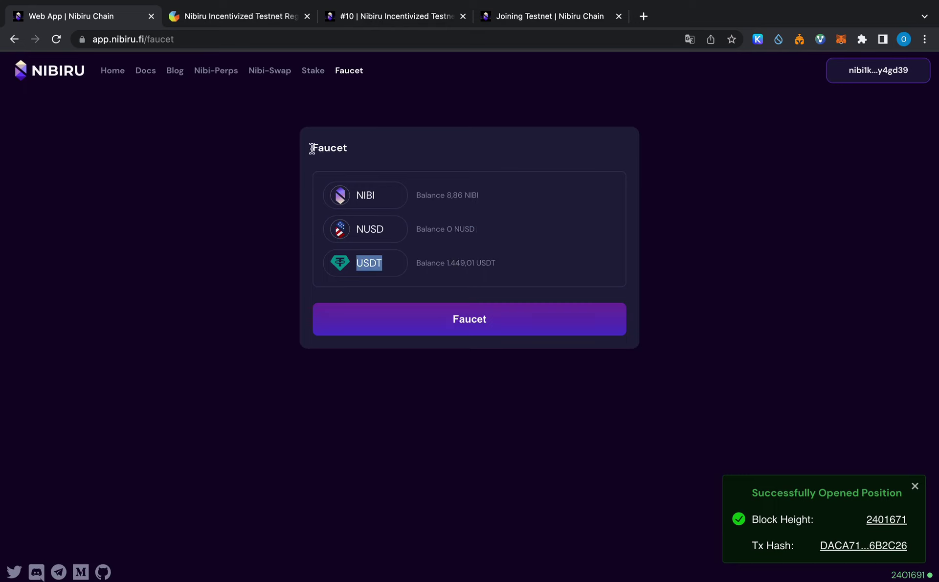
Dismiss the opened-position notification on the Nibi-Perps page and view the available and staked NIBI on nibiru-itn-1 in the wallet extension
{"action": "left_click", "coordinate": [221, 74]}
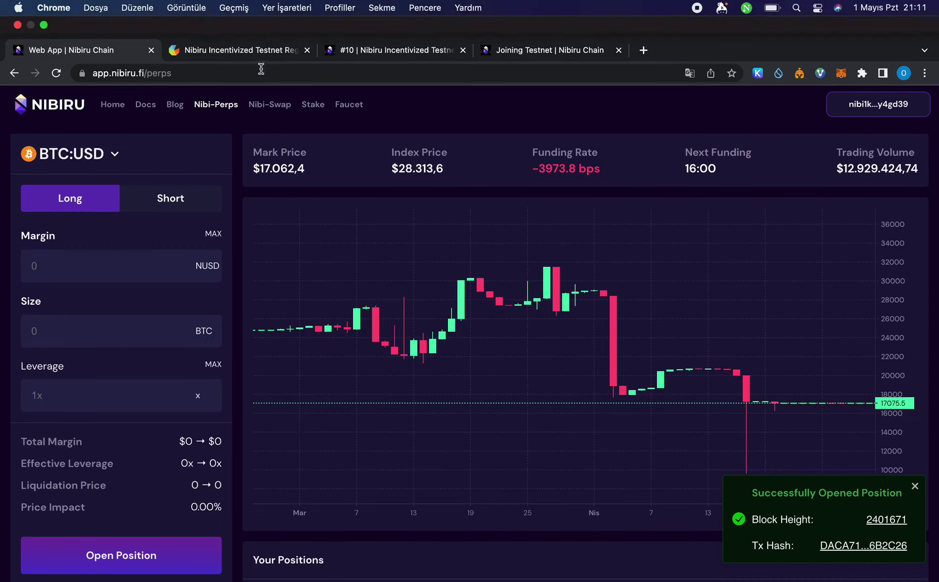
{"action": "left_click", "coordinate": [250, 13]}
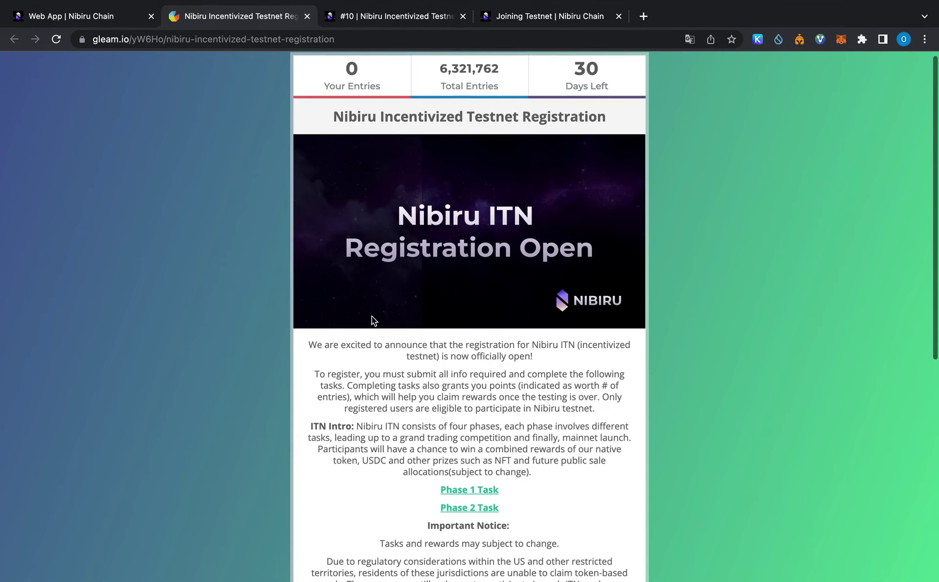
{"action": "left_click", "coordinate": [56, 14]}
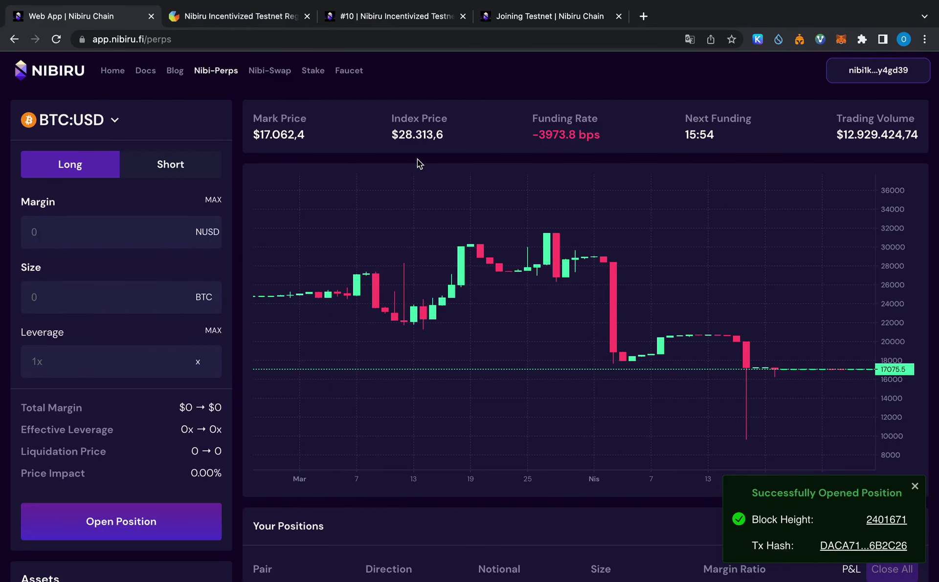
{"action": "left_click", "coordinate": [915, 486]}
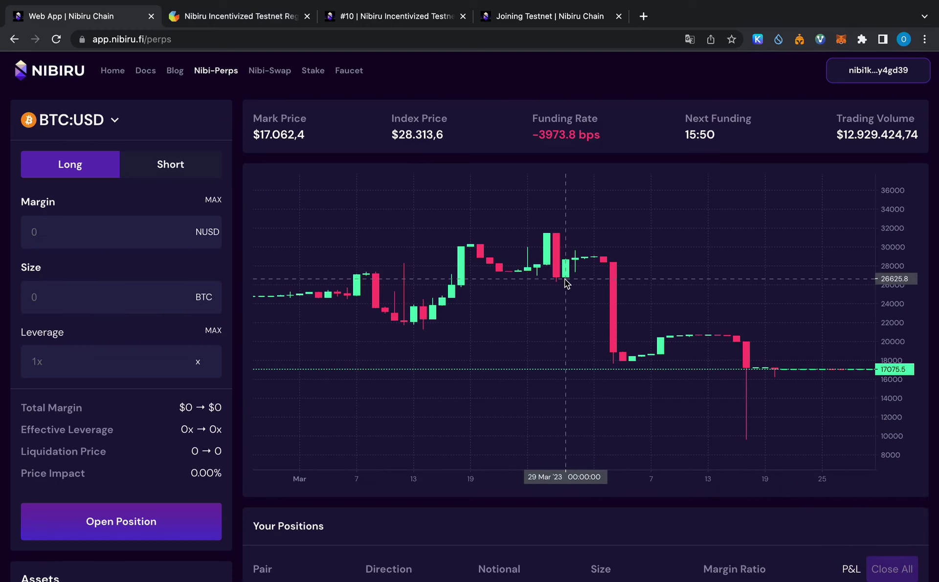
{"action": "left_click", "coordinate": [759, 40]}
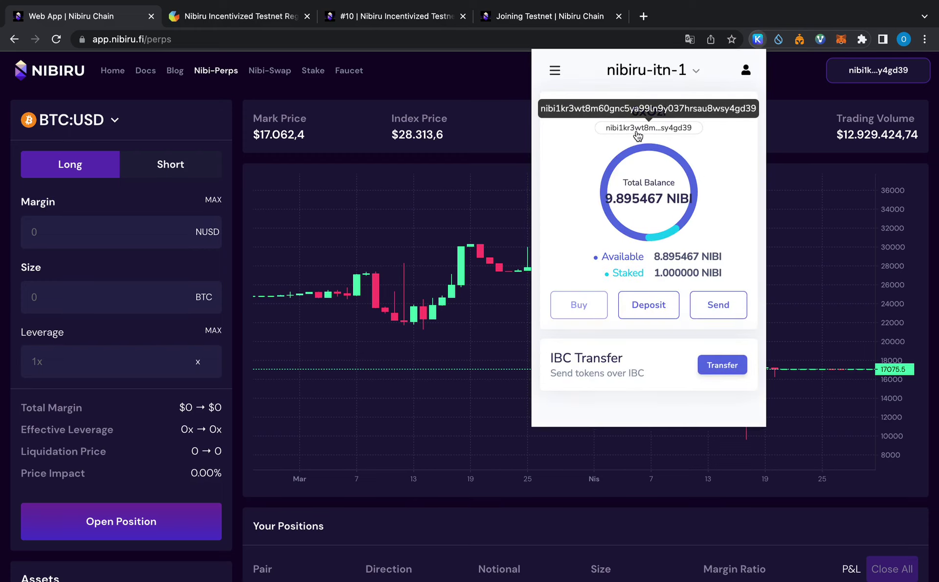
{"action": "left_click", "coordinate": [462, 99]}
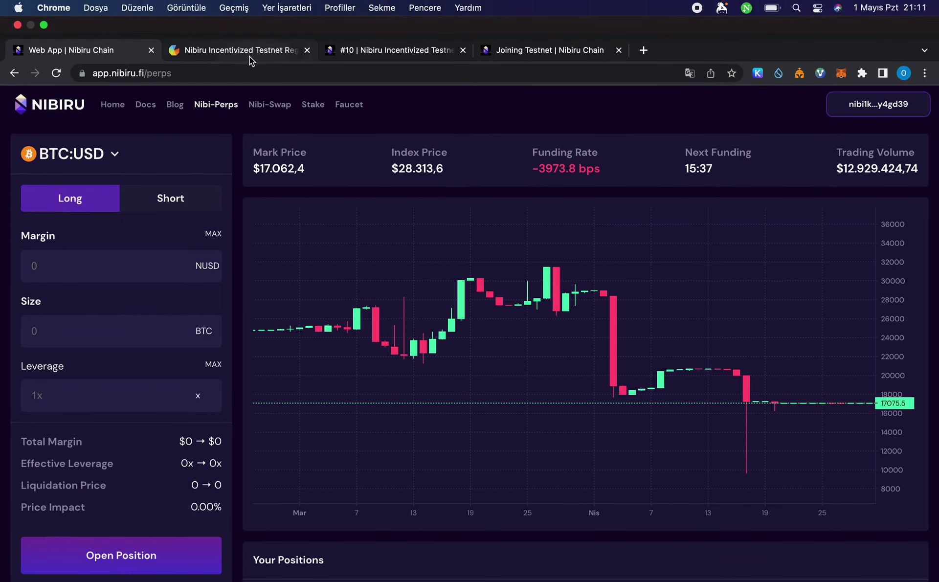
Review the Nibiru Incentivized Testnet Registration page, including the phase task links and the ways to enter
{"action": "left_click", "coordinate": [230, 16]}
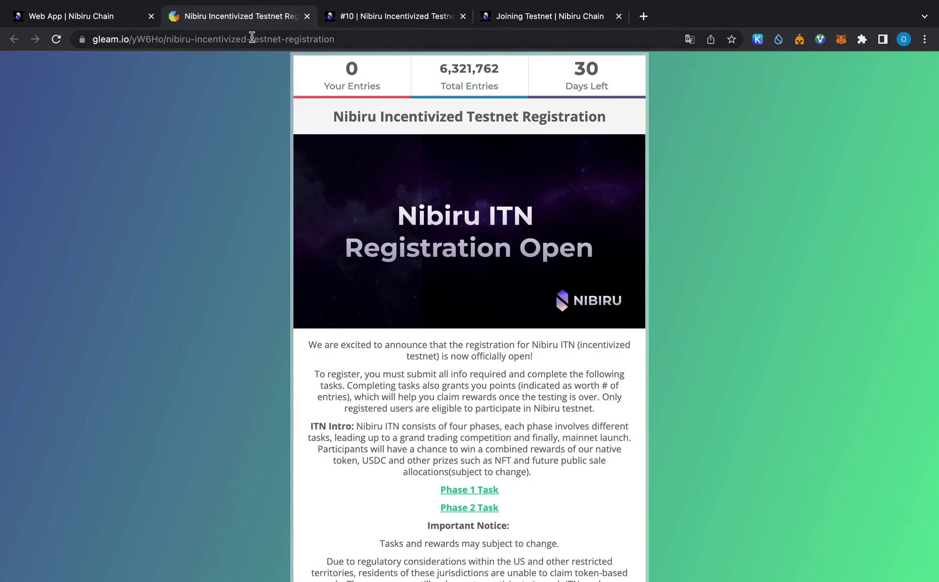
{"action": "scroll", "coordinate": [377, 207], "scroll_direction": "down", "scroll_amount": 7}
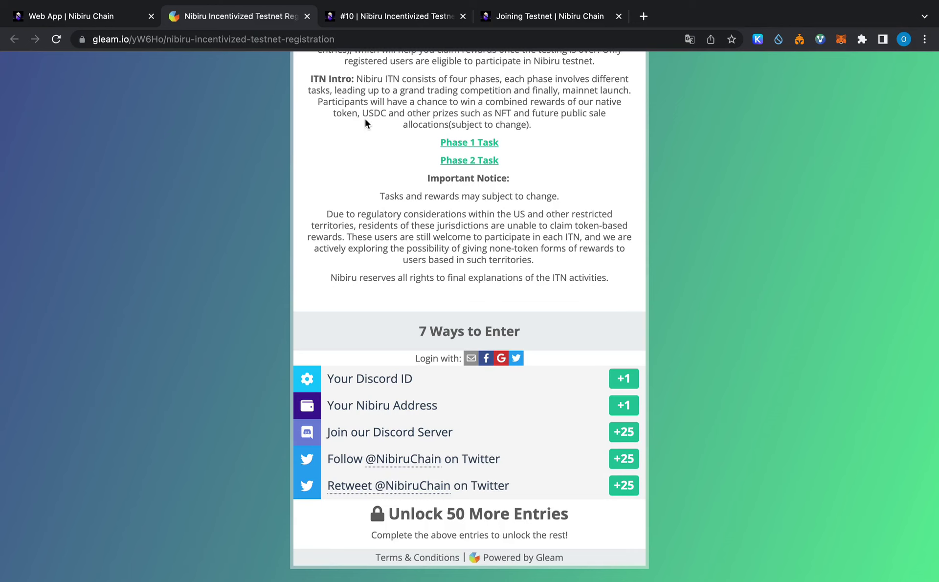
{"action": "scroll", "coordinate": [471, 287], "scroll_direction": "up", "scroll_amount": 5}
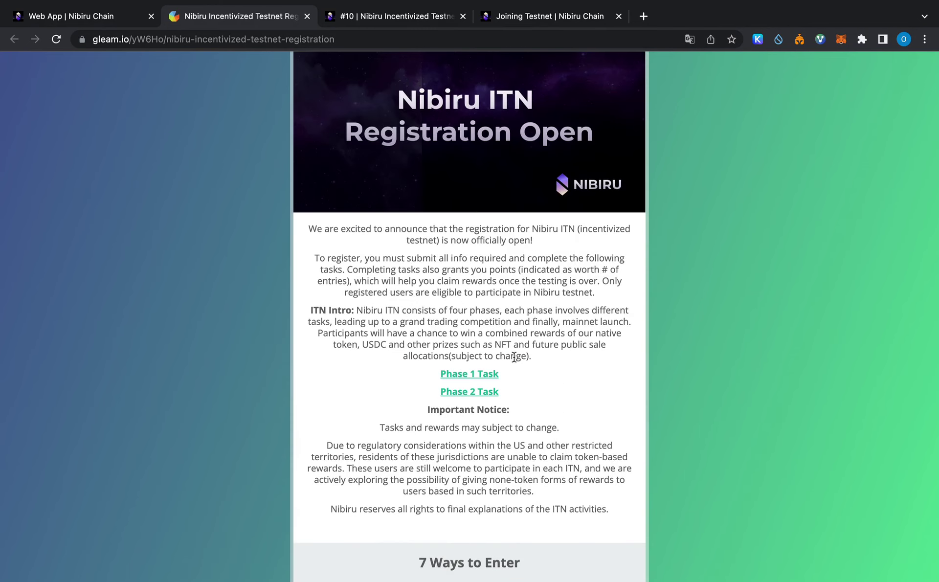
Look through the Nibiru Incentivized Testnet 2 blog post, covering the Phase 1 recap, governance and smart contract tasks, and the CosmWasm contract tutorial
{"action": "left_click", "coordinate": [404, 10]}
{"action": "left_click", "coordinate": [261, 13]}
{"action": "left_click", "coordinate": [369, 17]}
{"action": "scroll", "coordinate": [459, 257], "scroll_direction": "down", "scroll_amount": 2}
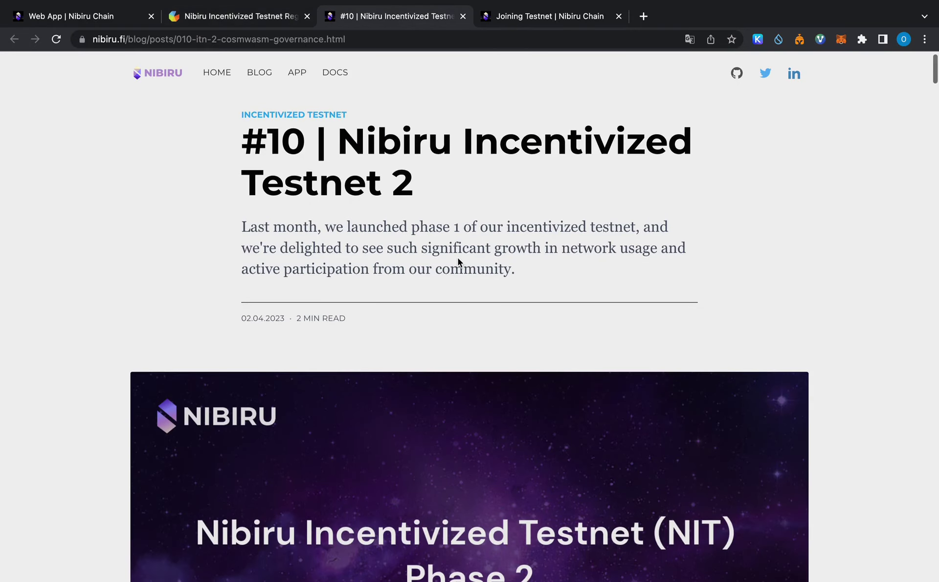
{"action": "scroll", "coordinate": [458, 259], "scroll_direction": "down", "scroll_amount": 1}
{"action": "scroll", "coordinate": [464, 262], "scroll_direction": "up", "scroll_amount": 3}
{"action": "left_click_drag", "start_coordinate": [426, 200], "coordinate": [286, 164]}
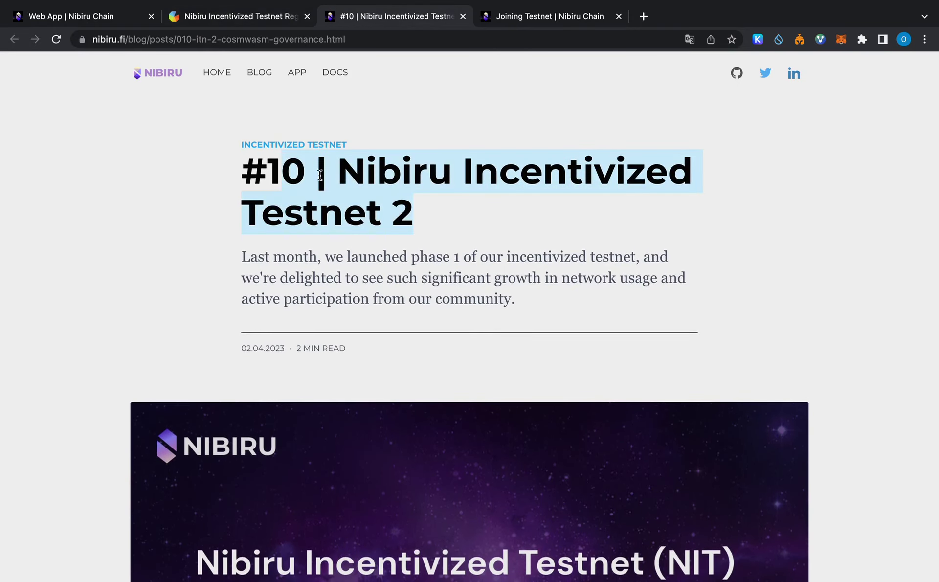
{"action": "left_click", "coordinate": [423, 225]}
{"action": "scroll", "coordinate": [422, 225], "scroll_direction": "down", "scroll_amount": 10}
{"action": "scroll", "coordinate": [423, 225], "scroll_direction": "down", "scroll_amount": 20}
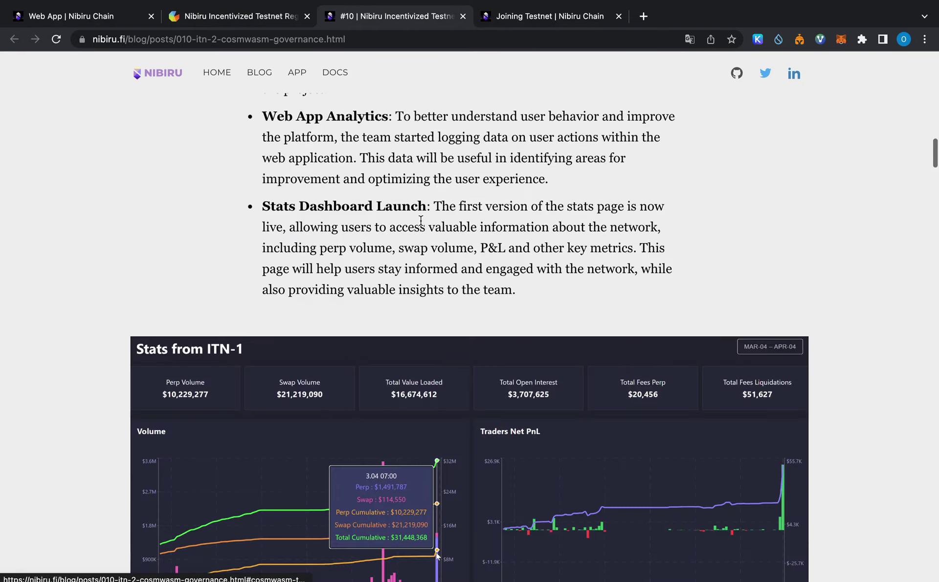
{"action": "scroll", "coordinate": [422, 225], "scroll_direction": "down", "scroll_amount": 9}
{"action": "scroll", "coordinate": [307, 84], "scroll_direction": "down", "scroll_amount": 10}
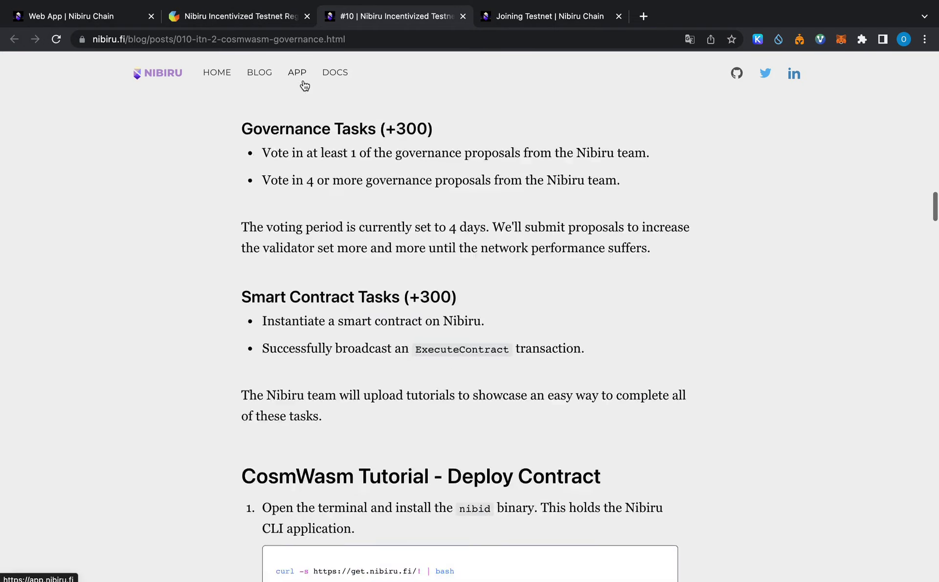
{"action": "scroll", "coordinate": [459, 204], "scroll_direction": "down", "scroll_amount": 5}
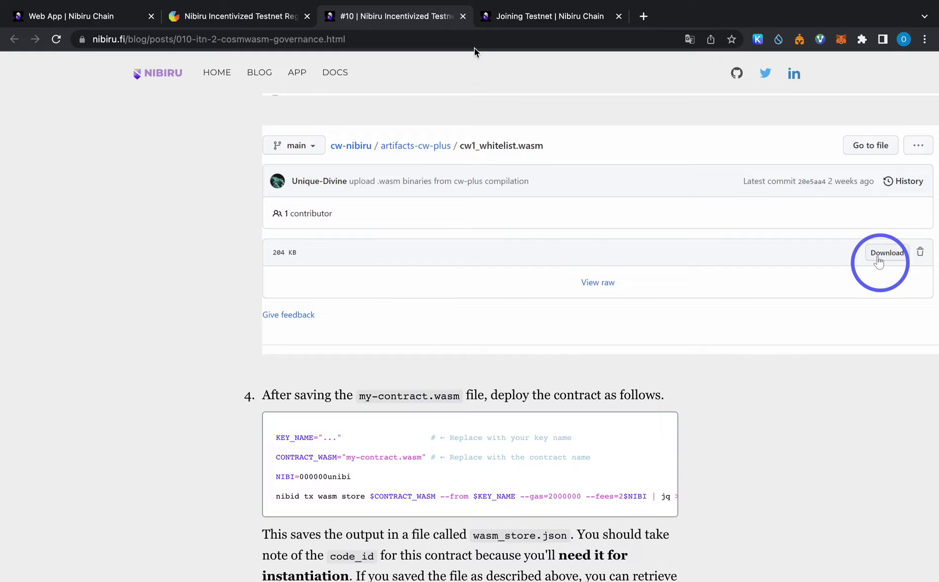
{"action": "scroll", "coordinate": [468, 64], "scroll_direction": "up", "scroll_amount": 20}
{"action": "scroll", "coordinate": [473, 92], "scroll_direction": "up", "scroll_amount": 5}
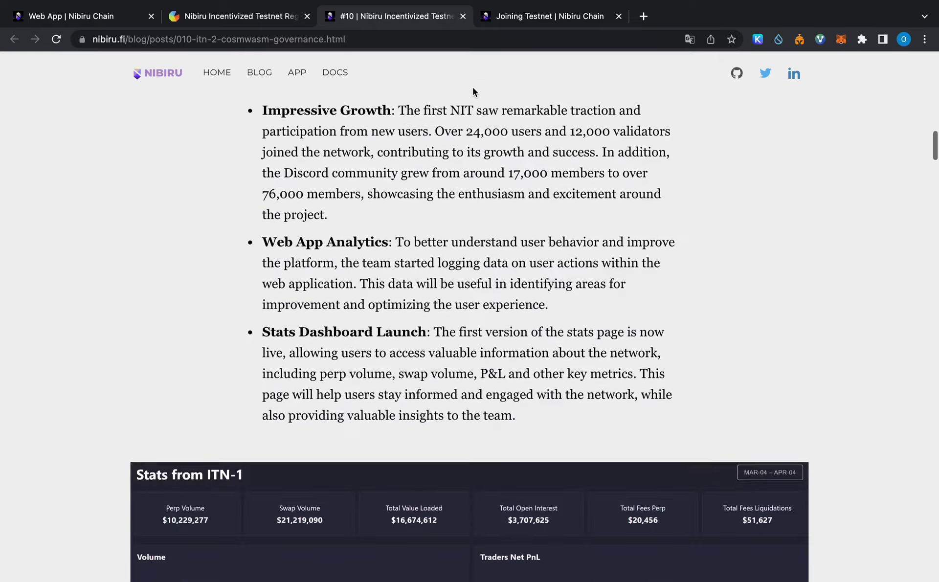
Examine the Joining Testnet documentation page, including its available networks and blockchain parameters
{"action": "left_click", "coordinate": [501, 17]}
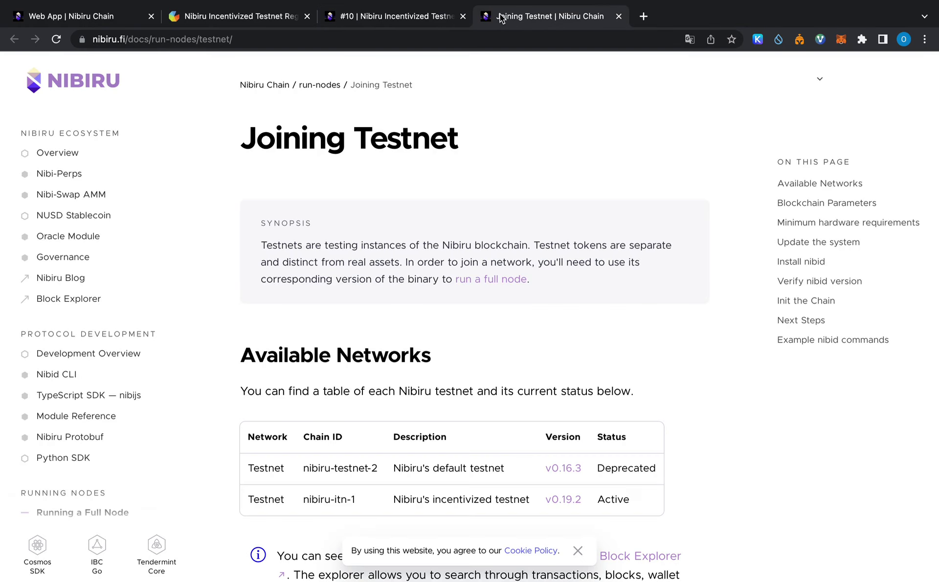
{"action": "scroll", "coordinate": [467, 193], "scroll_direction": "down", "scroll_amount": 7}
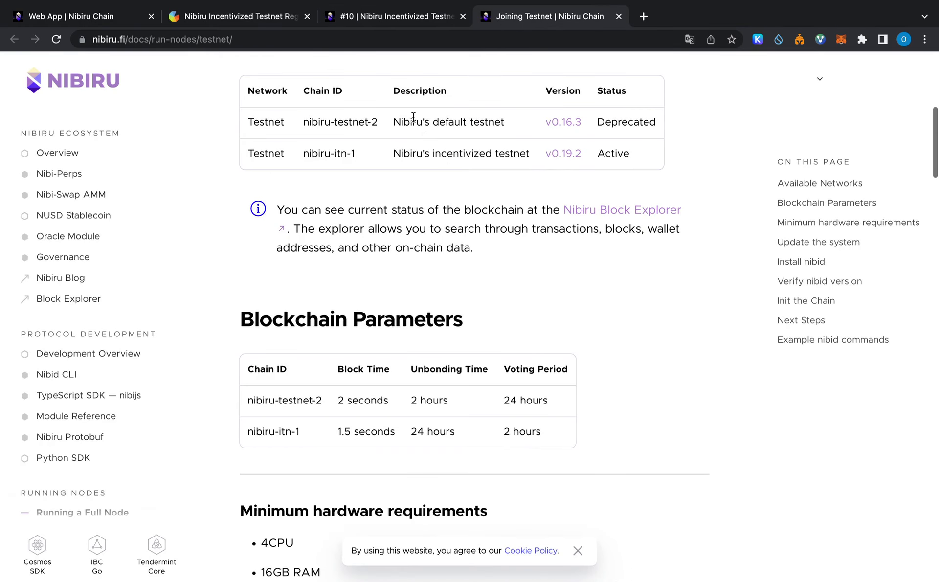
{"action": "double_click", "coordinate": [199, 39]}
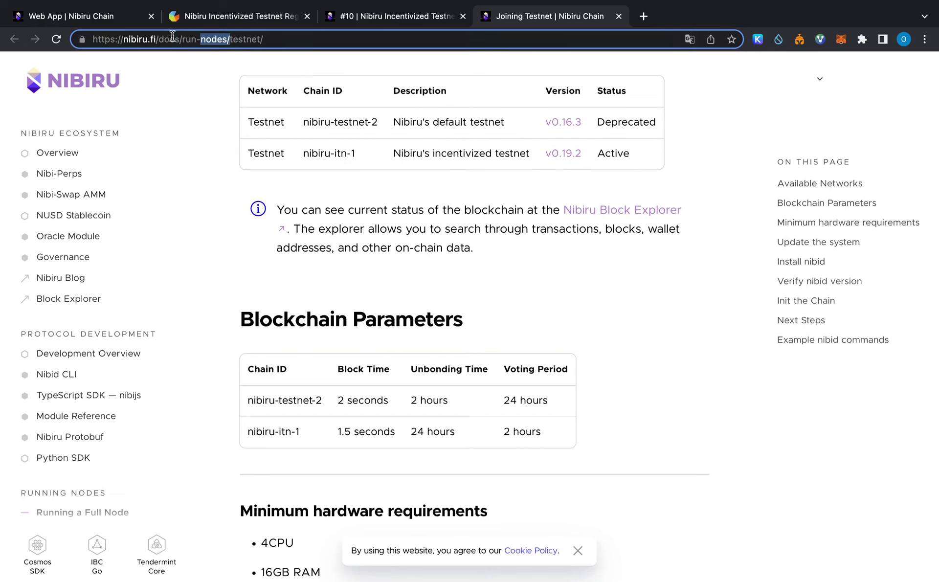
{"action": "left_click", "coordinate": [354, 90]}
{"action": "scroll", "coordinate": [353, 91], "scroll_direction": "up", "scroll_amount": 3}
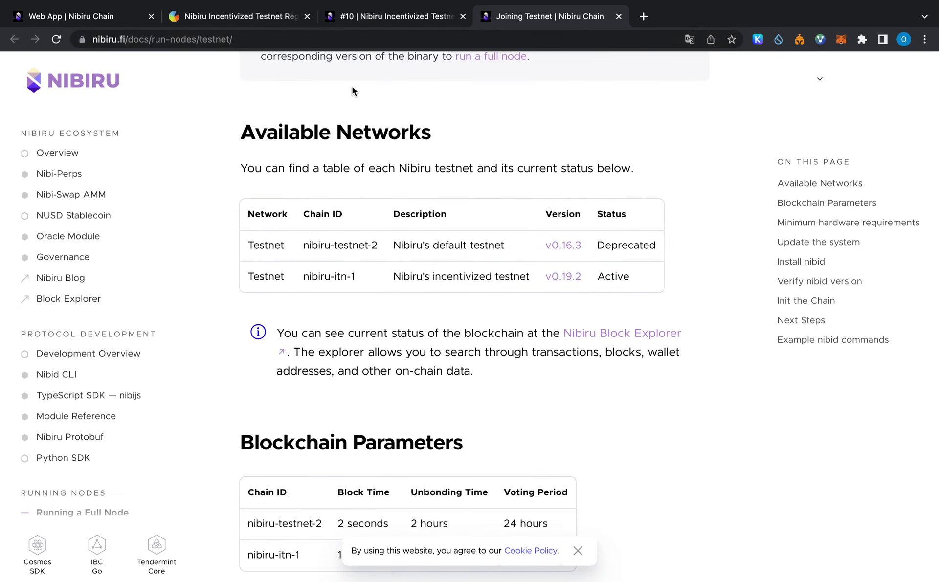
Revisit the Incentivized Testnet 2 blog post and the synopsis and networks table of the Joining Testnet page
{"action": "left_click", "coordinate": [421, 14]}
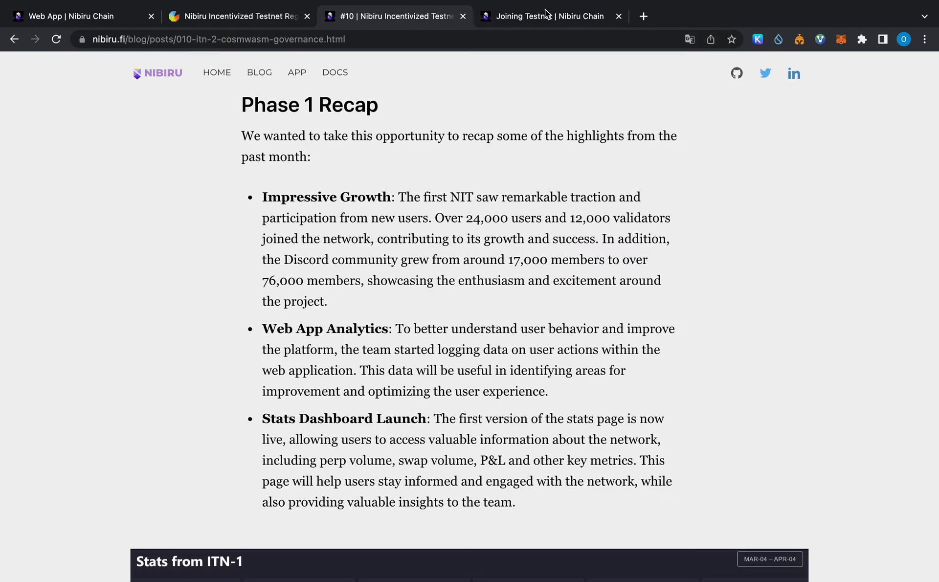
{"action": "left_click", "coordinate": [549, 15]}
{"action": "scroll", "coordinate": [482, 135], "scroll_direction": "up", "scroll_amount": 5}
{"action": "scroll", "coordinate": [482, 135], "scroll_direction": "down", "scroll_amount": 2}
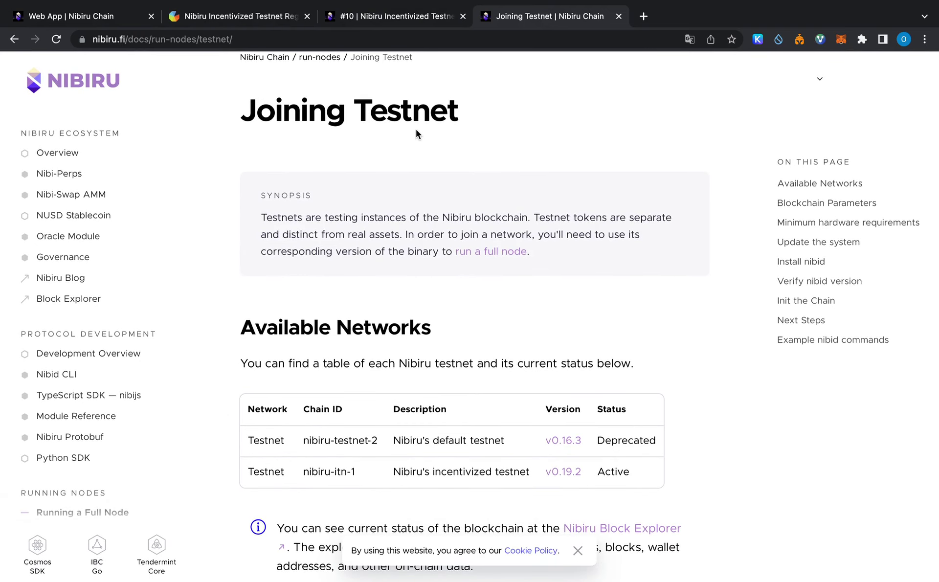
{"action": "left_click", "coordinate": [394, 15]}
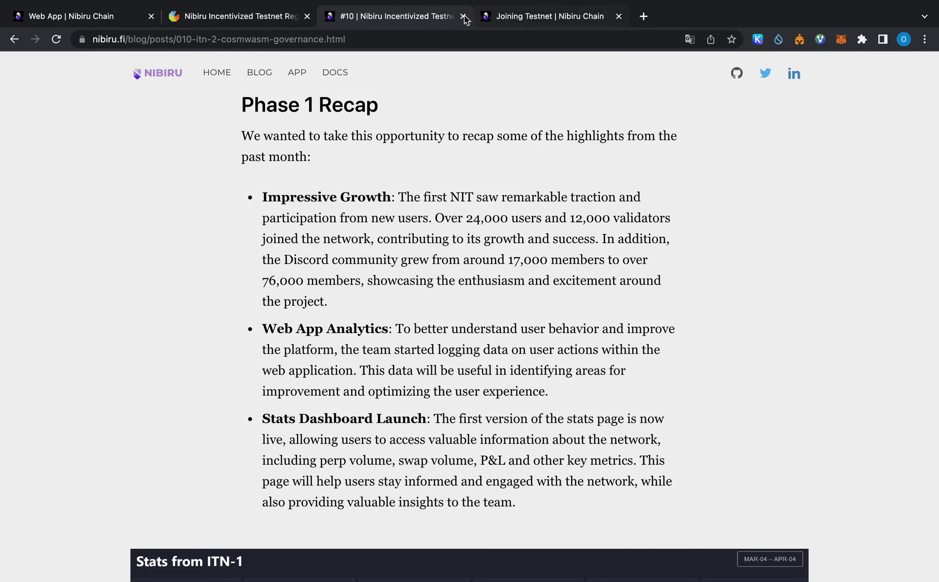